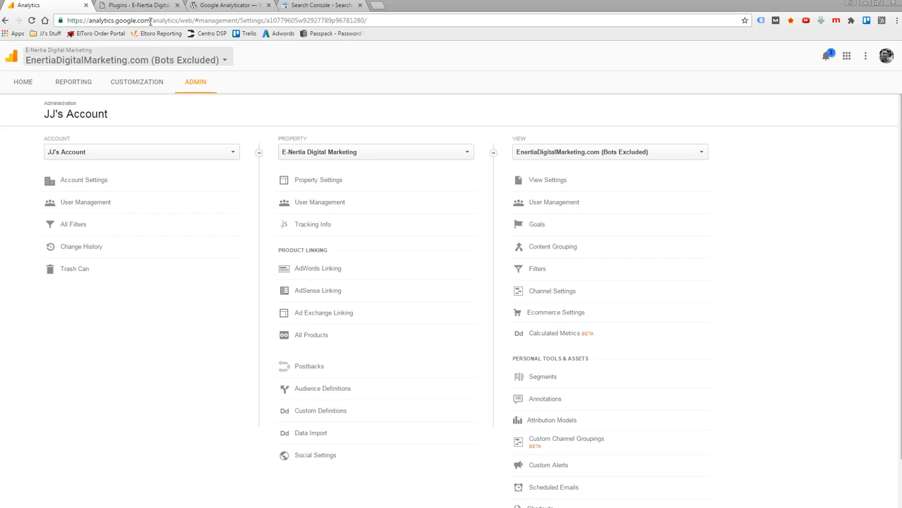
- Load the analytics.google.com home page and view the properties inside the account listed just above makepeoplelook.com
drag(149, 21, 380, 52)
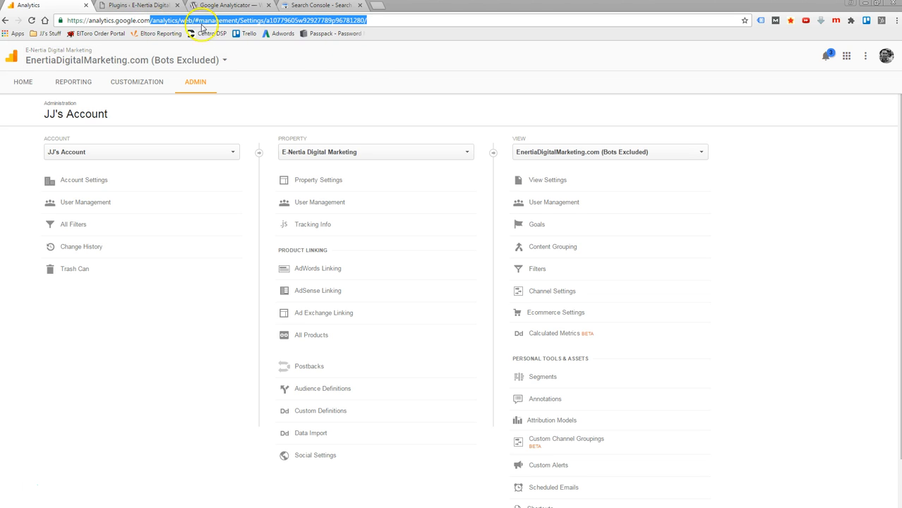
key(BackSpace)
key(Return)
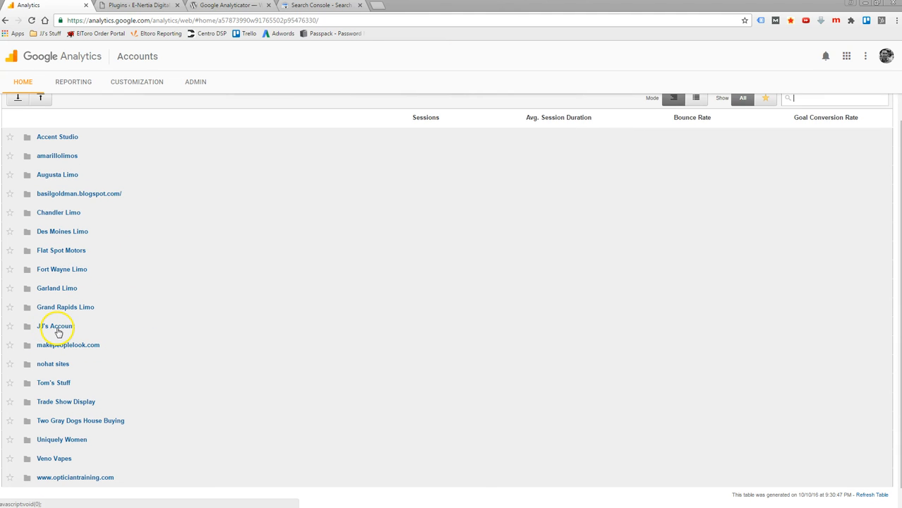
click(56, 327)
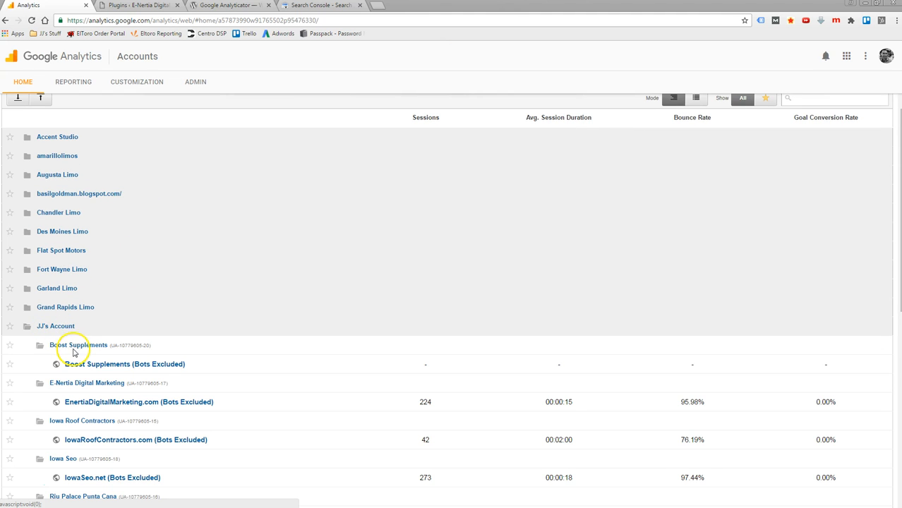
click(55, 326)
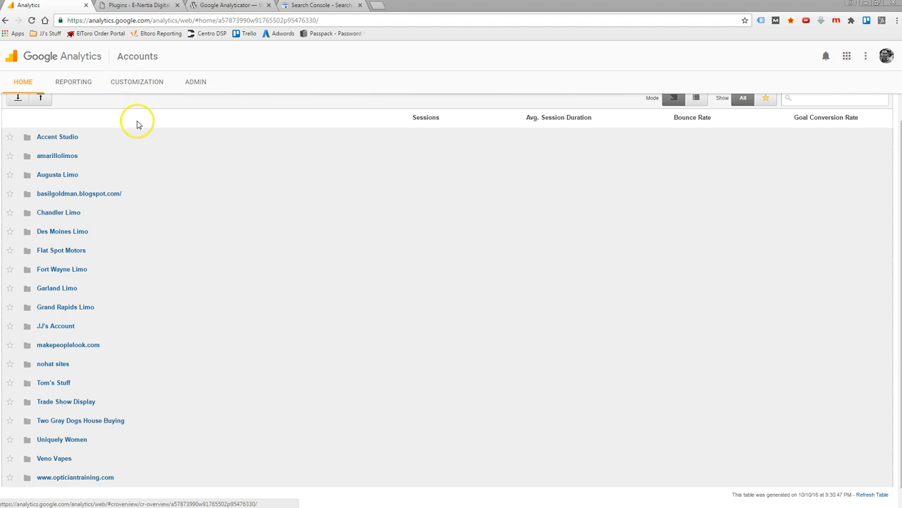
- Go to the administration page and switch to the account listed just above makepeoplelook.com
click(195, 83)
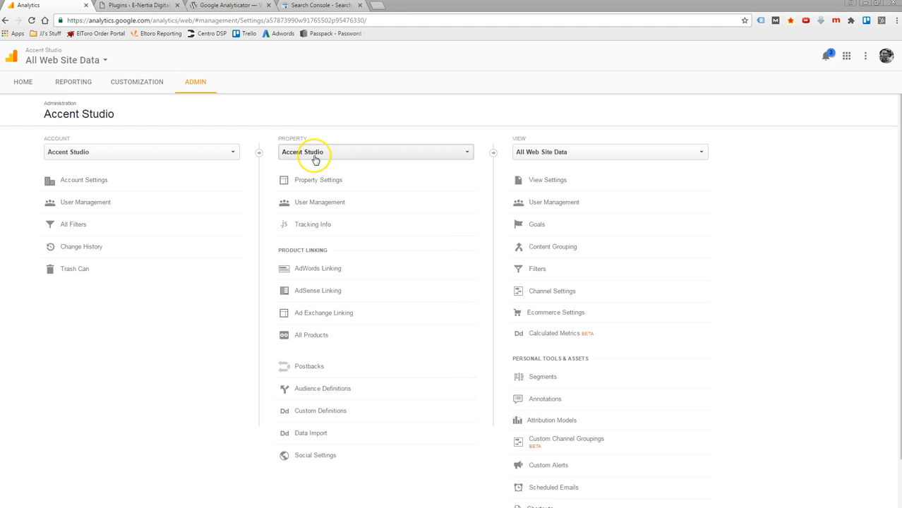
click(227, 153)
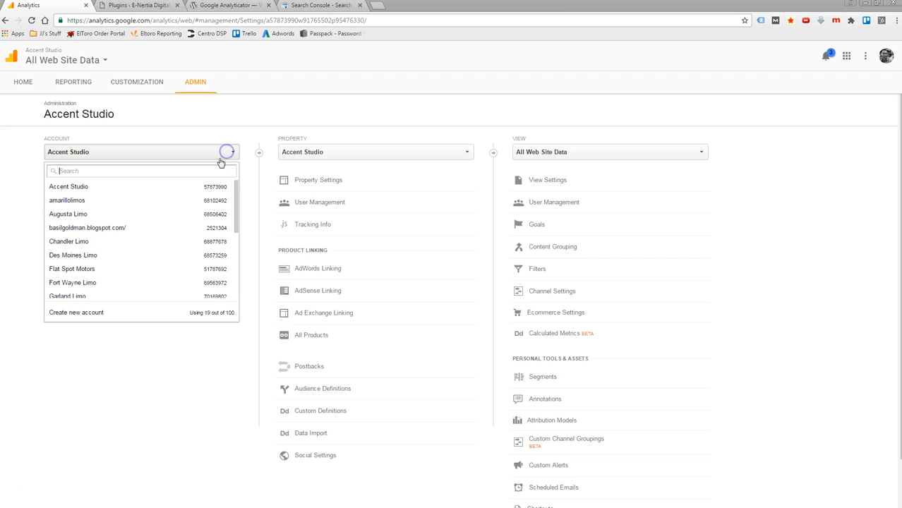
scroll(86, 247, down, 5)
scroll(82, 235, up, 2)
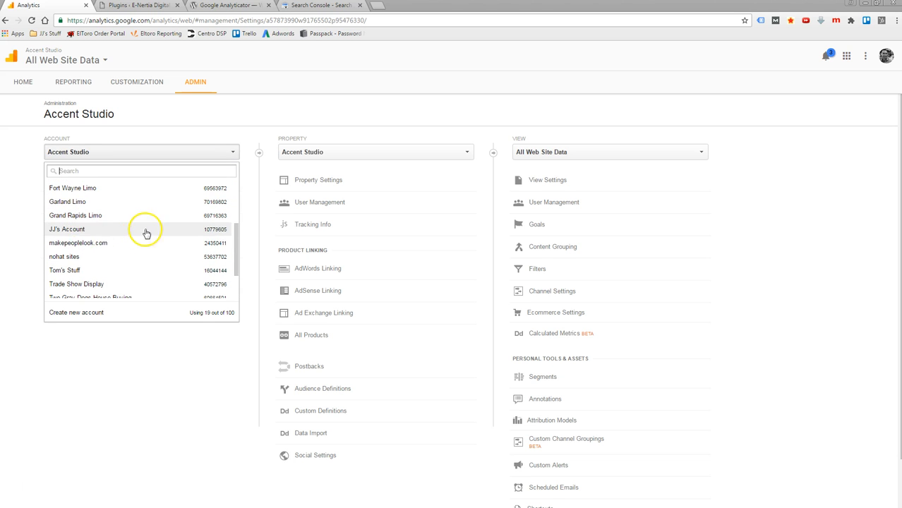
click(65, 233)
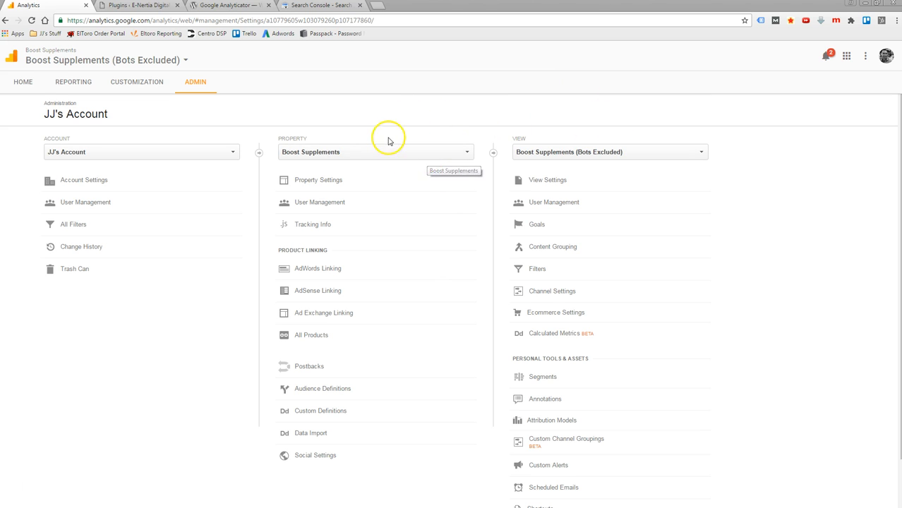
- Start a new website account named Test Account and enter the website name Enertia Digital Marketing
click(155, 151)
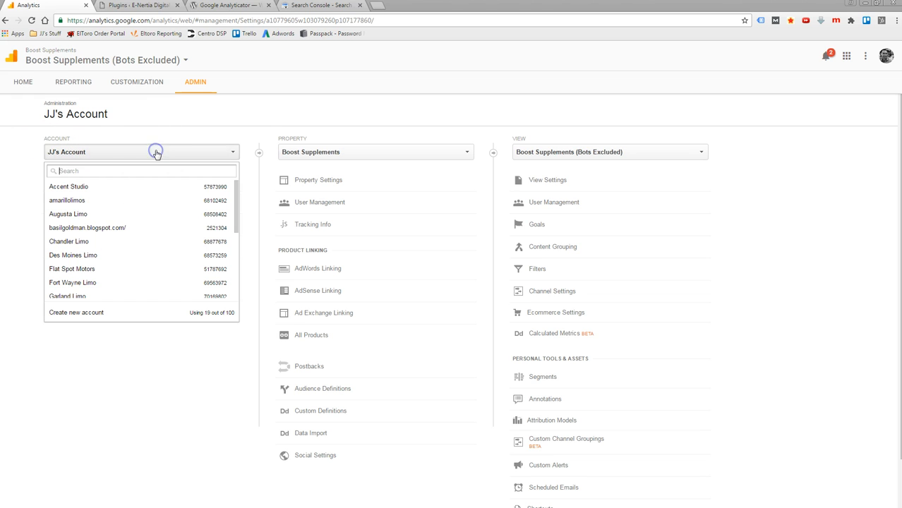
click(75, 316)
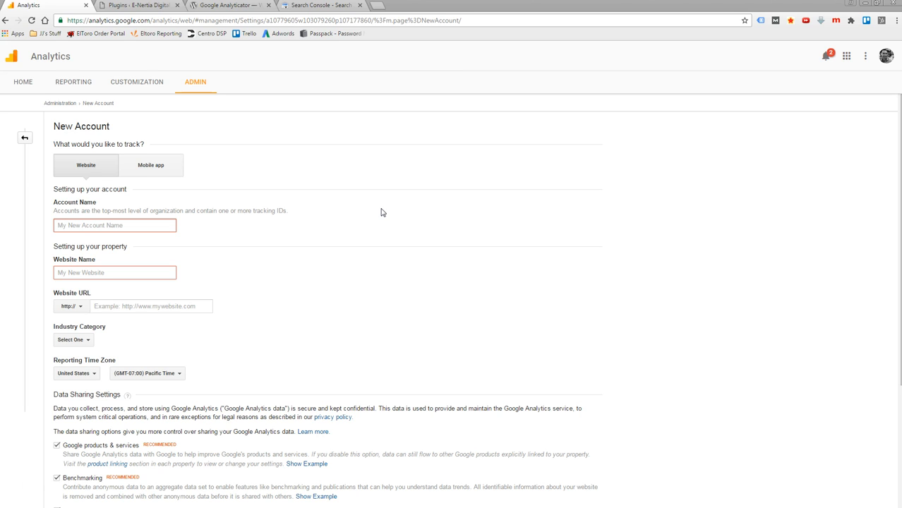
text(Test Account)
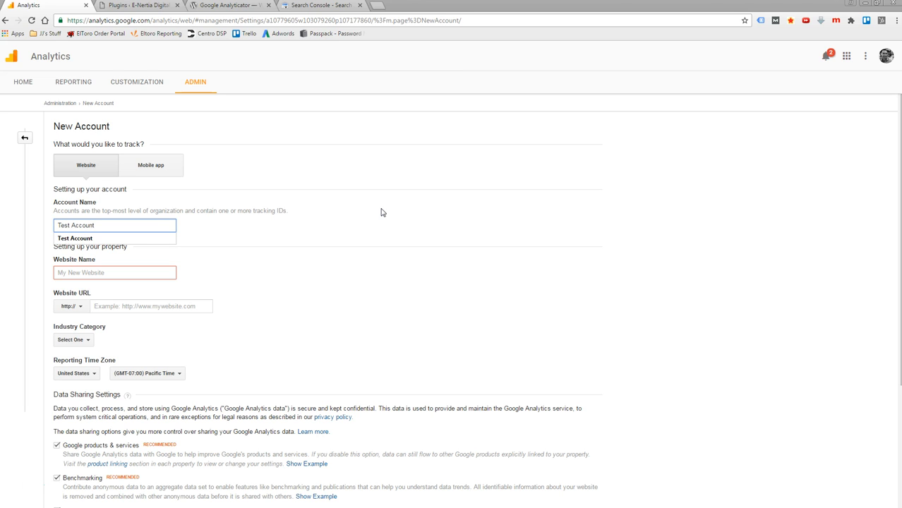
click(381, 212)
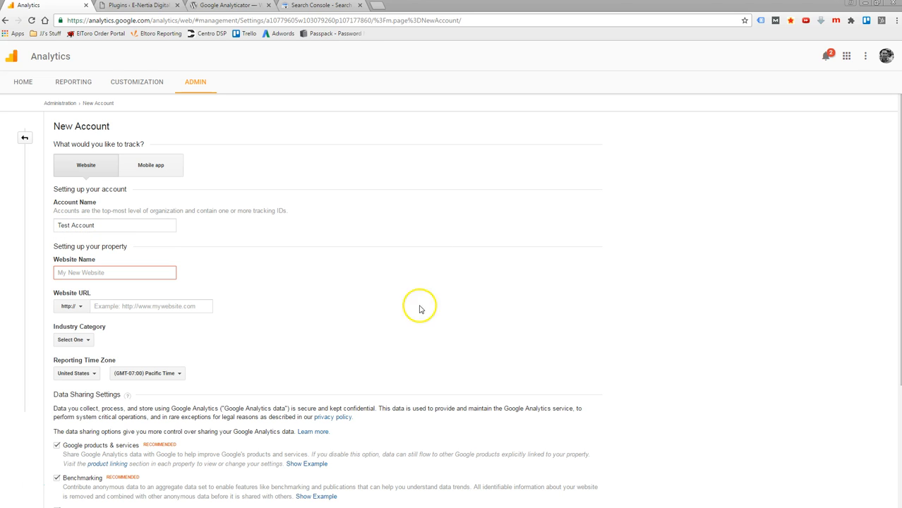
click(84, 274)
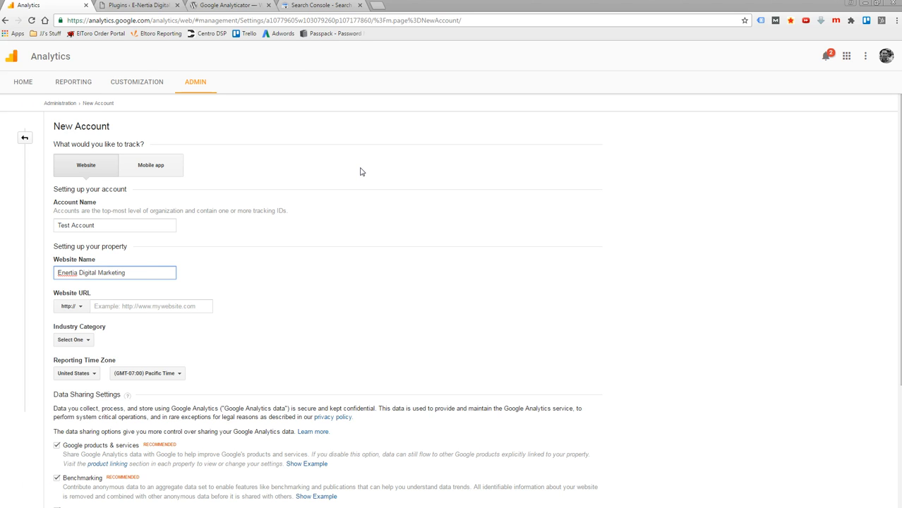
click(203, 269)
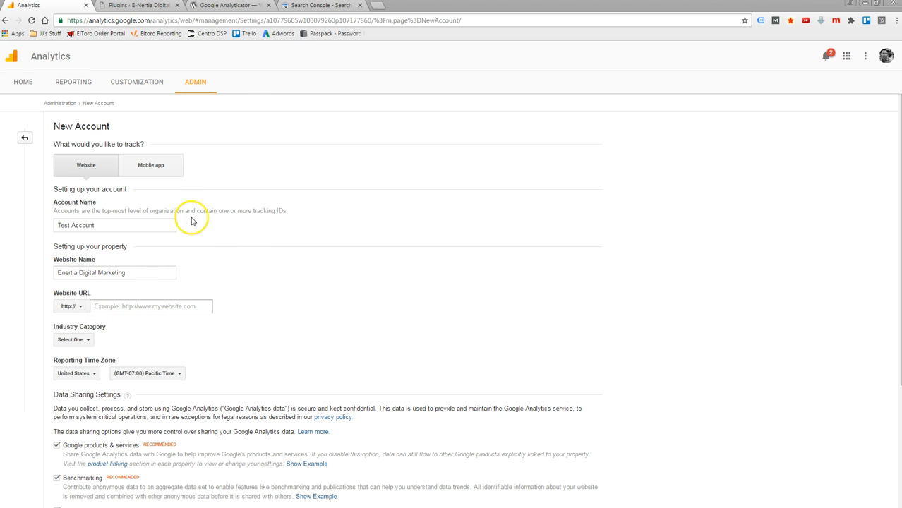
- Copy the domain enertiadigitalmarketing.com from the address of the WordPress plugins page and paste it as the new account's Website URL
click(152, 8)
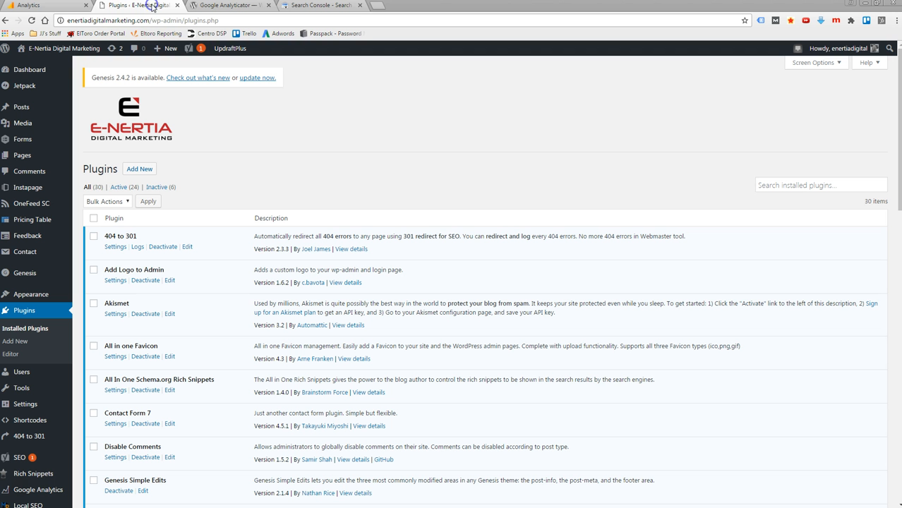
drag(144, 22, 57, 21)
key(ctrl+c)
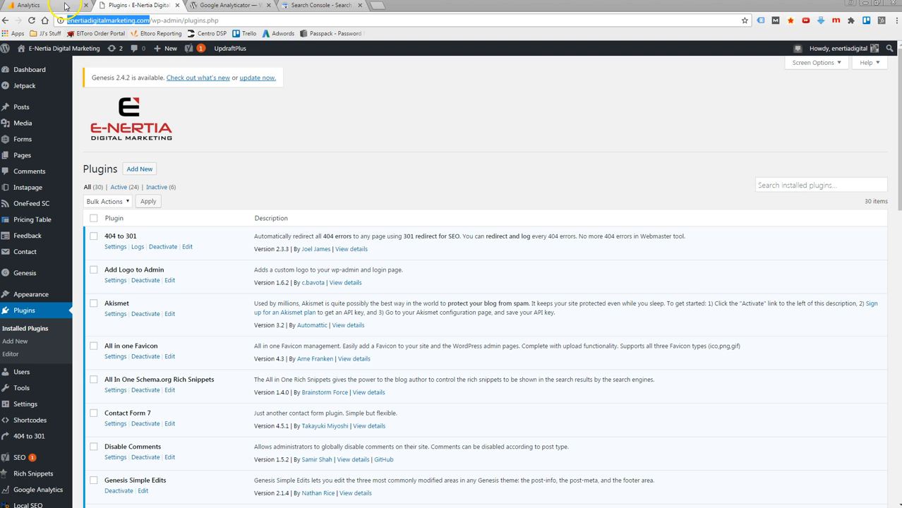
click(48, 5)
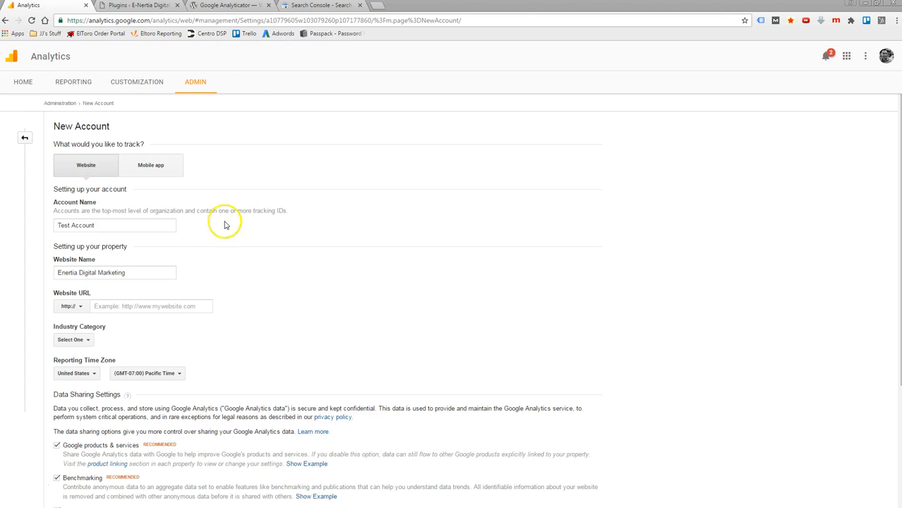
click(107, 305)
key(ctrl+v)
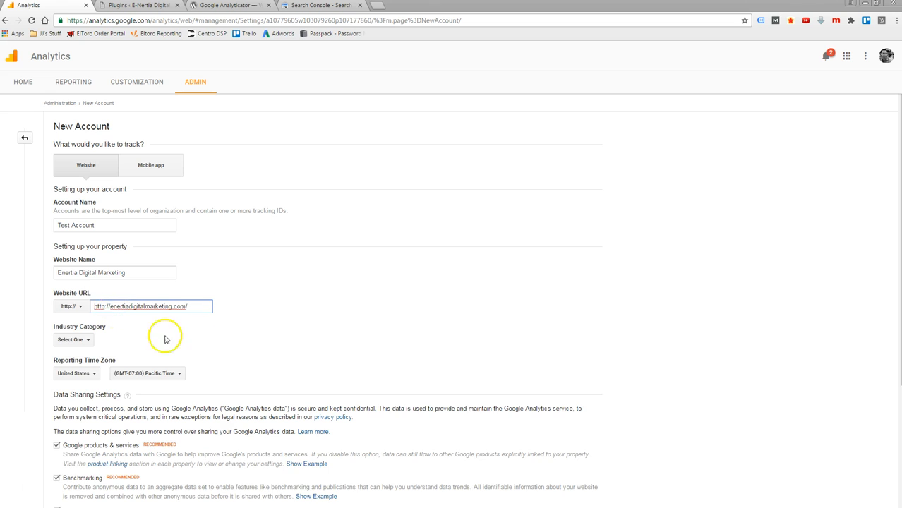
click(317, 320)
click(115, 307)
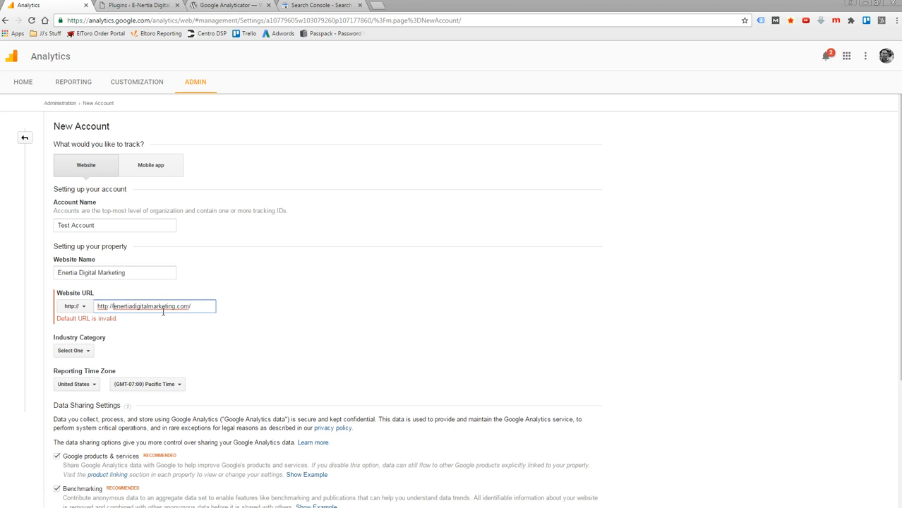
key(BackSpace)
key(BackSpace)
key(BackSpace)
key(BackSpace)
key(BackSpace)
key(BackSpace)
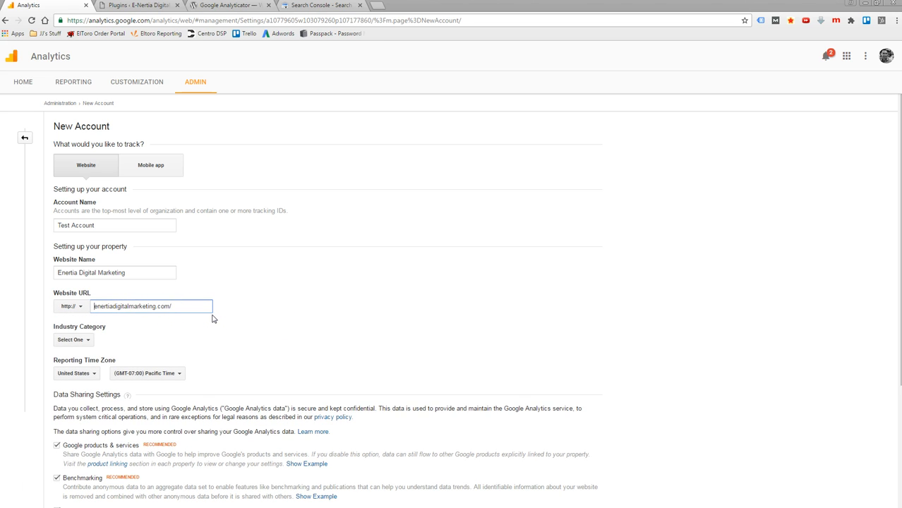
click(283, 289)
- Set the industry category to Business and Industrial Markets and the reporting time zone to (GMT-05:00) Central Time
scroll(338, 339, down, 2)
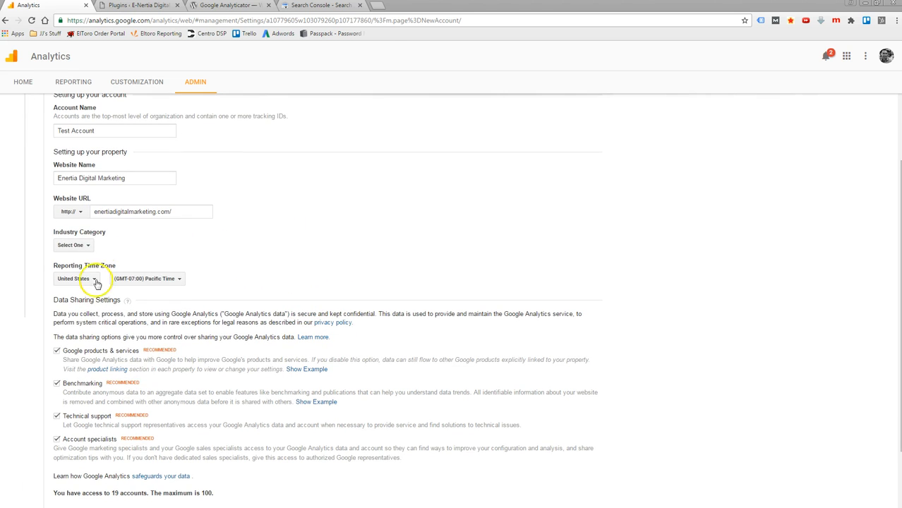
click(79, 245)
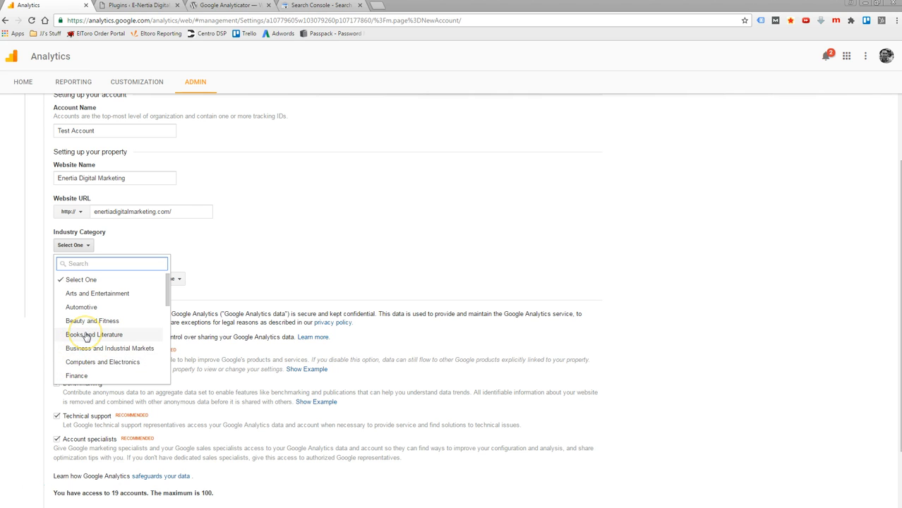
scroll(85, 337, down, 2)
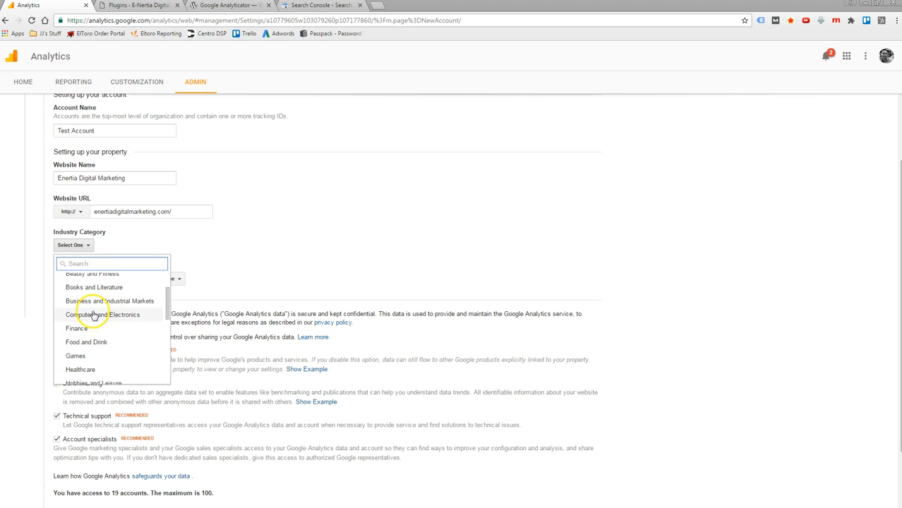
click(102, 302)
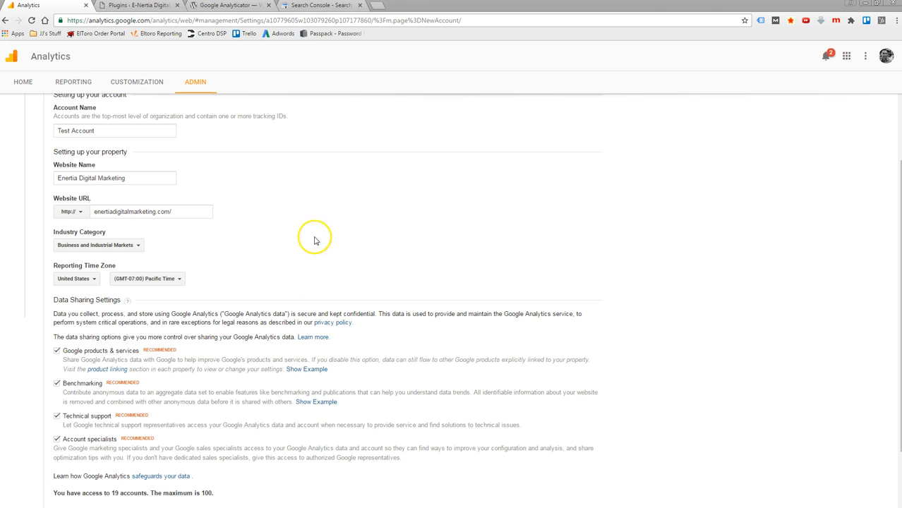
click(144, 281)
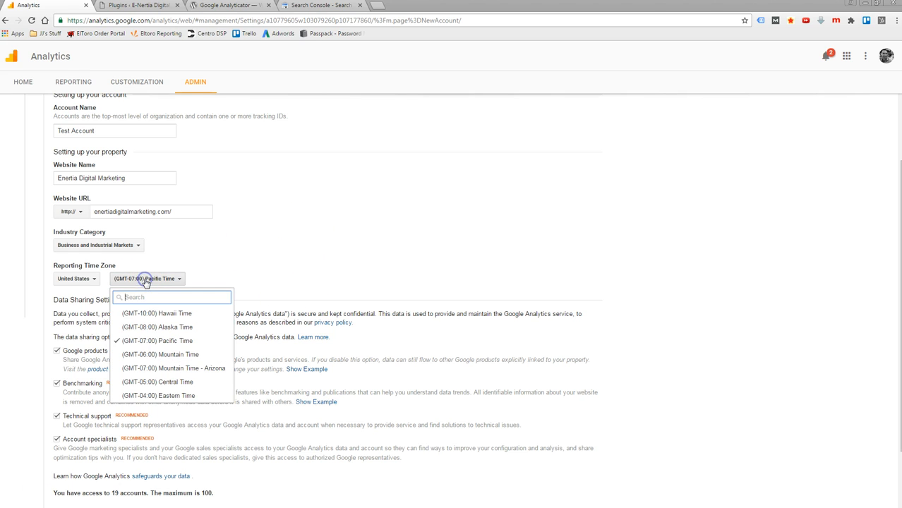
click(146, 383)
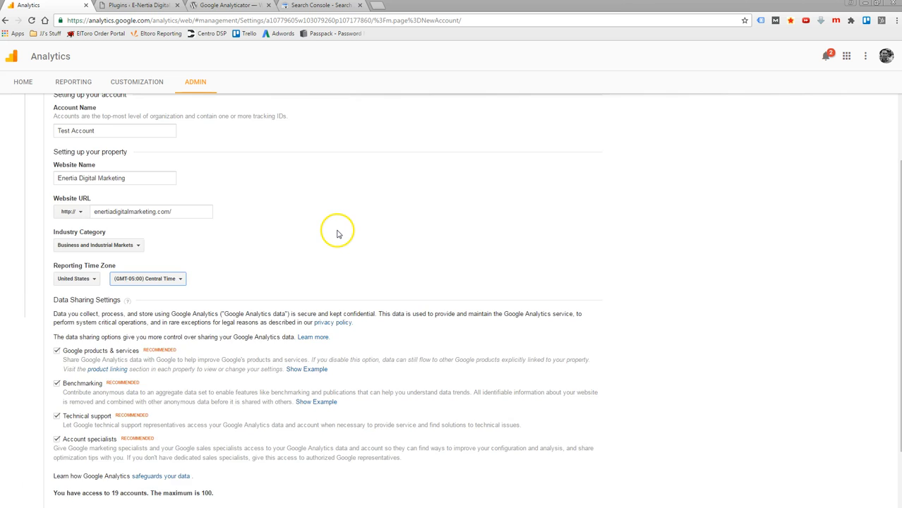
- Review the data sharing settings, keep all four options enabled, and request the tracking ID
scroll(337, 234, down, 2)
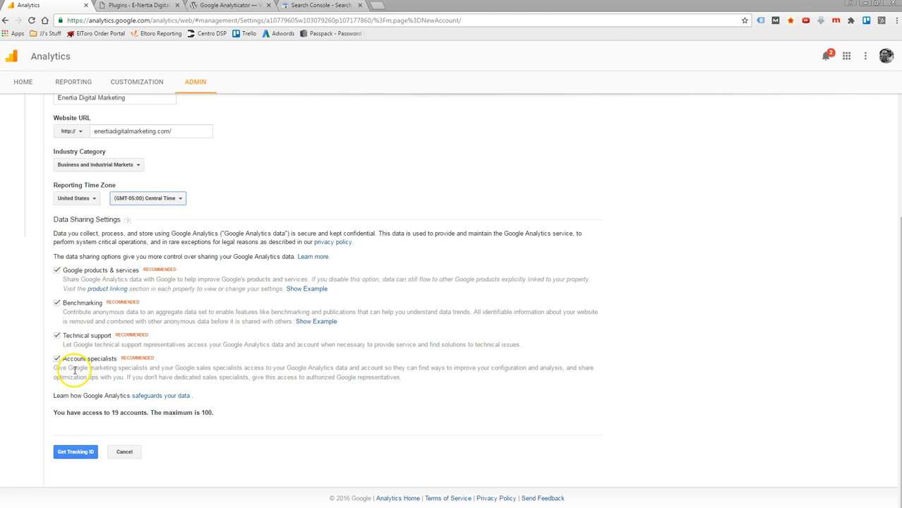
scroll(252, 225, up, 3)
scroll(252, 225, down, 3)
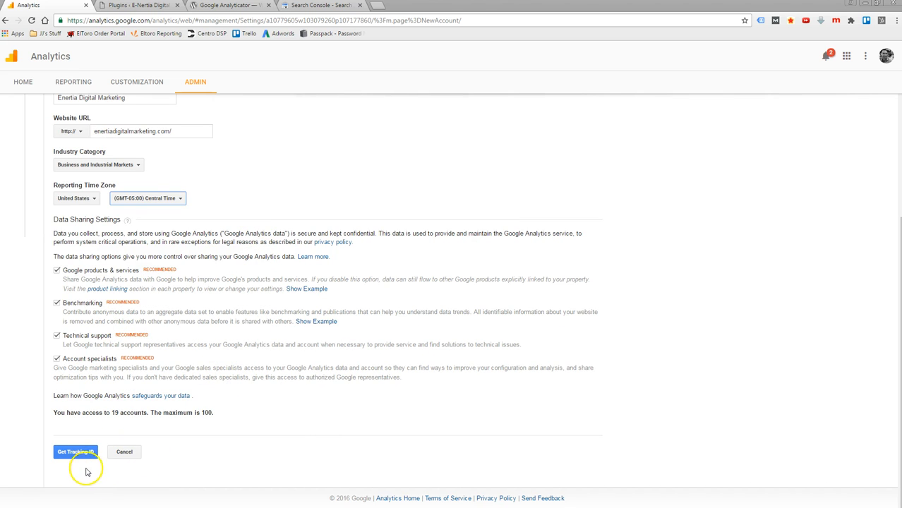
click(74, 453)
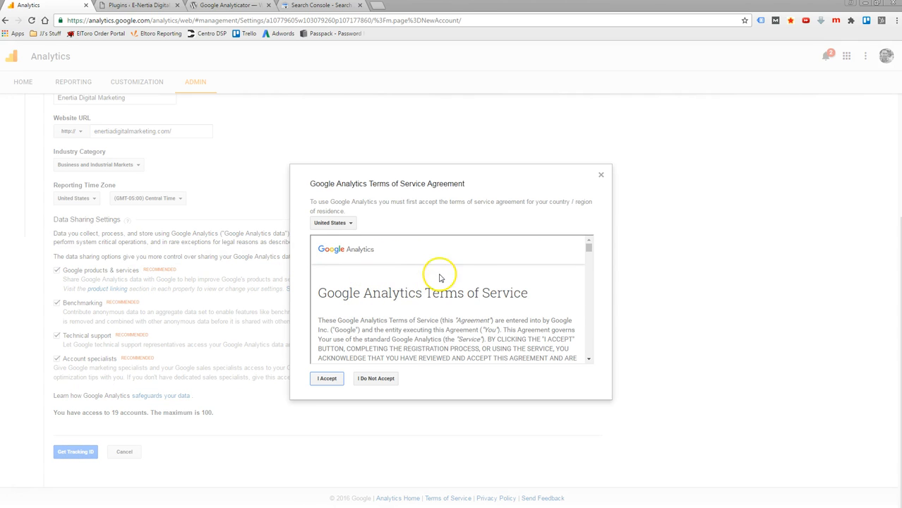
- Read through the Google Analytics Terms of Service Agreement for the United States and accept it
scroll(452, 282, down, 5)
scroll(462, 279, down, 5)
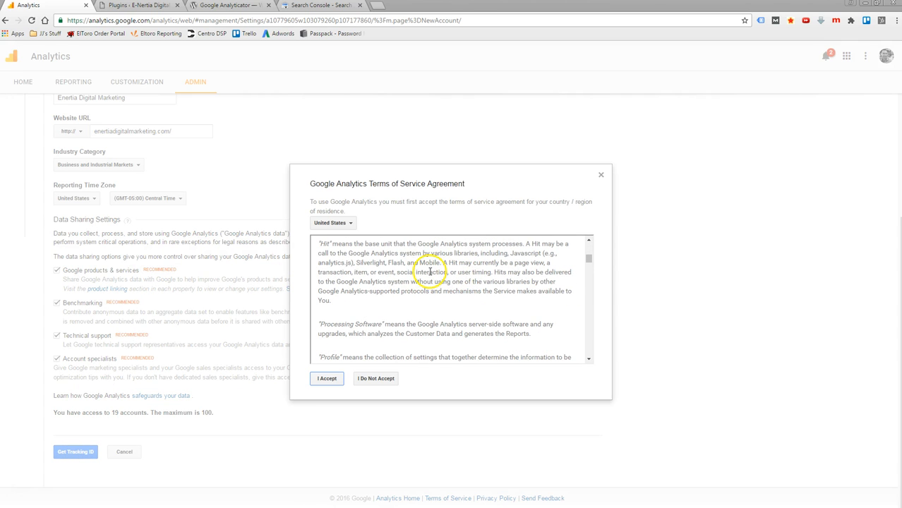
scroll(420, 284, down, 10)
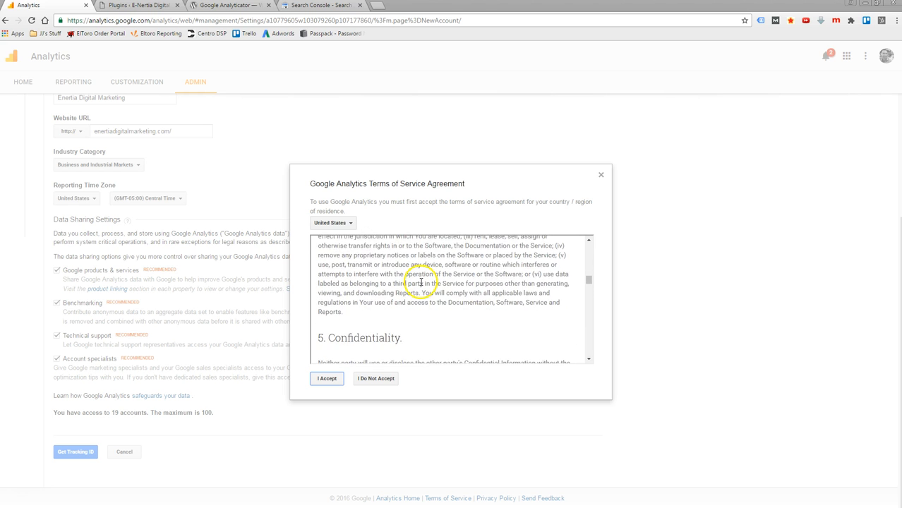
scroll(430, 286, down, 10)
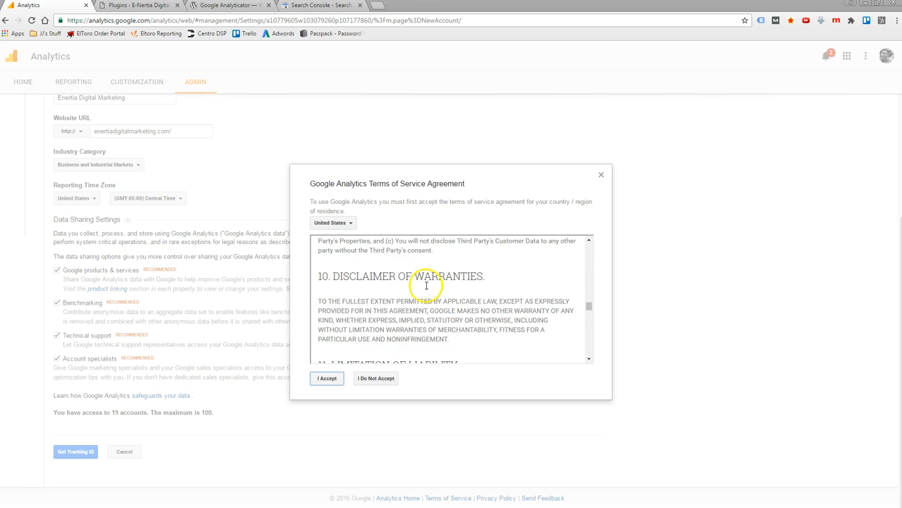
scroll(454, 290, down, 15)
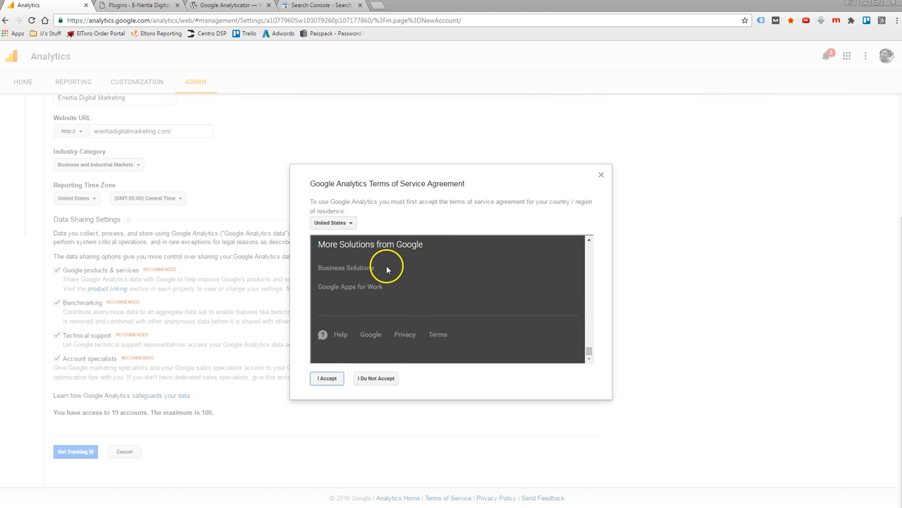
click(328, 379)
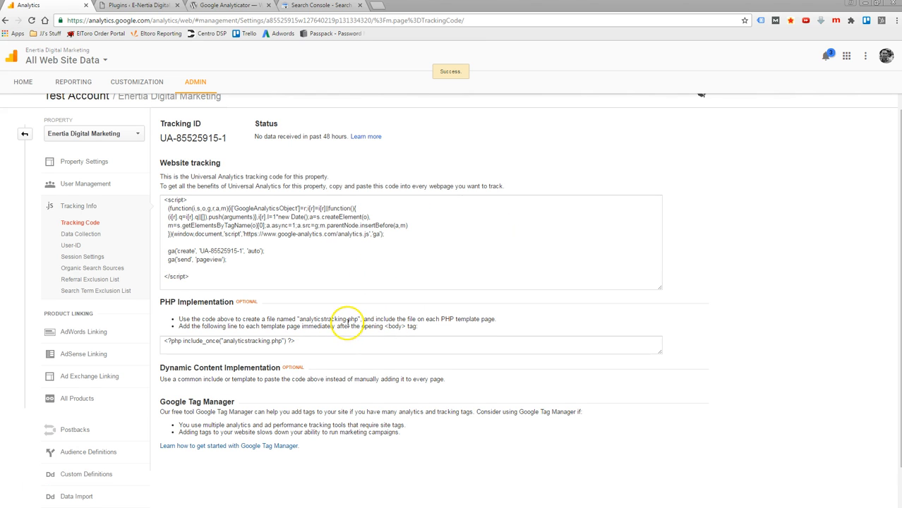
scroll(352, 304, up, 1)
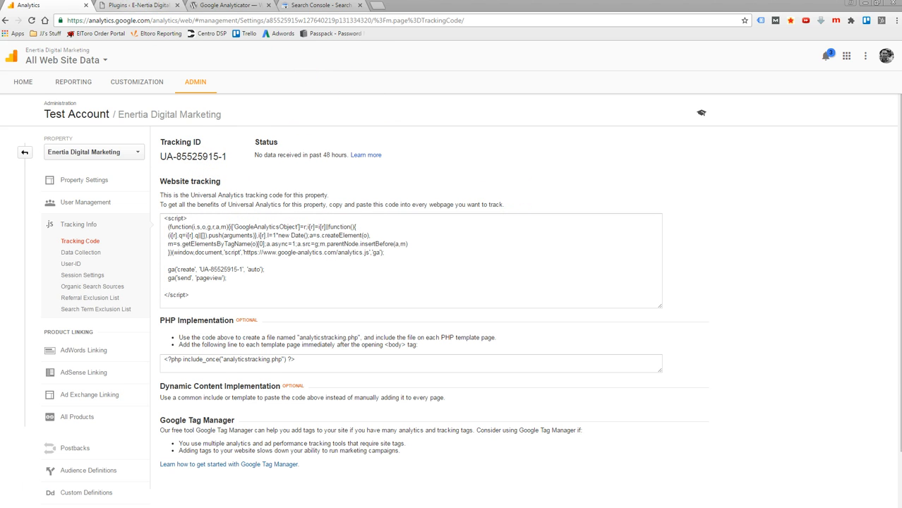
- Switch to the WordPress admin site and look through the list of installed plugins
click(137, 9)
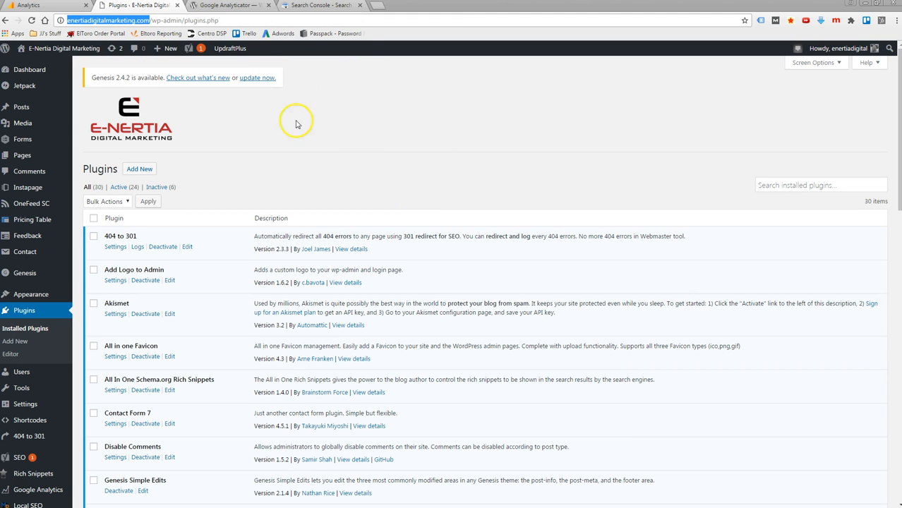
click(383, 96)
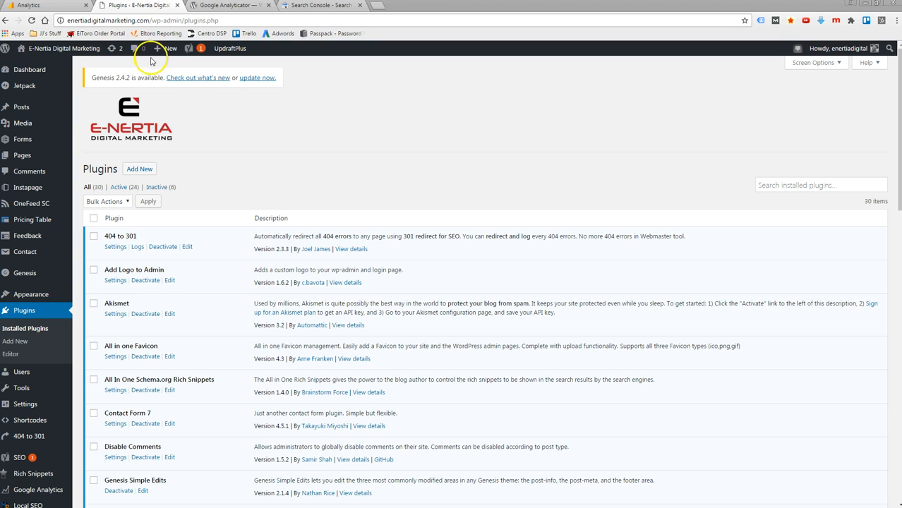
click(69, 8)
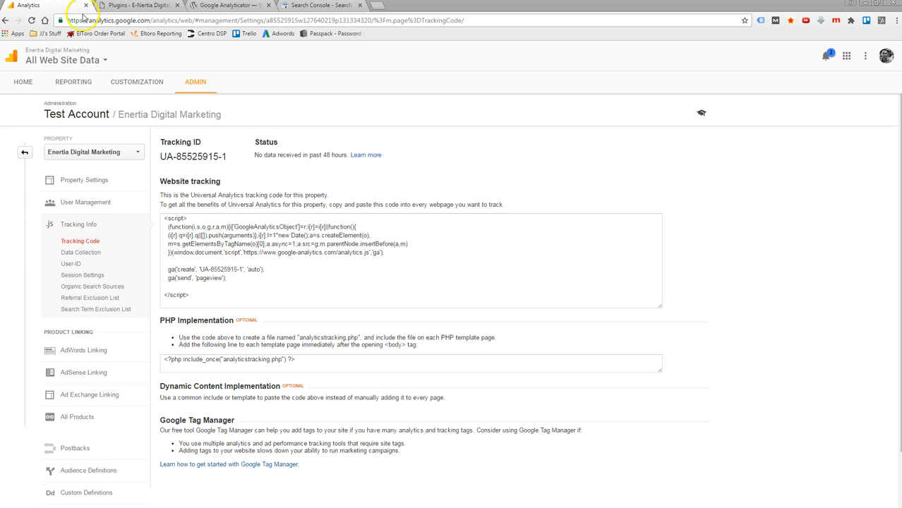
click(141, 5)
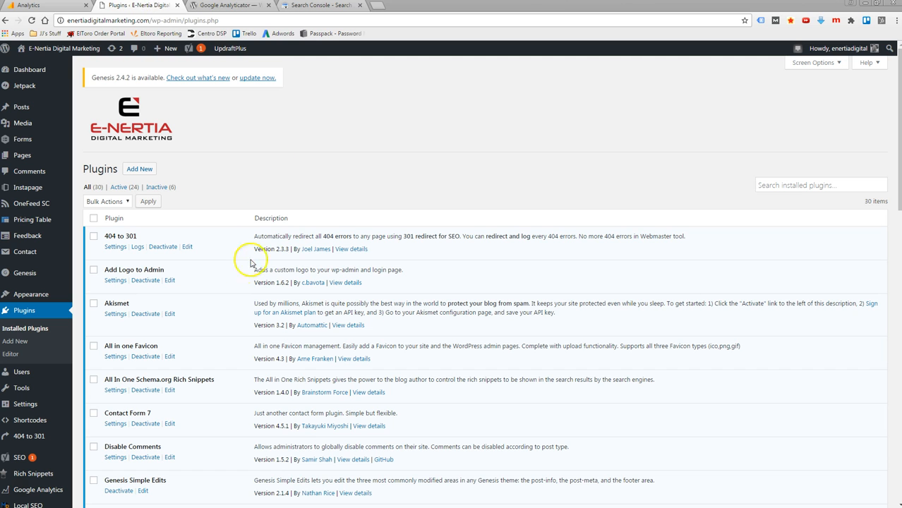
scroll(228, 296, down, 4)
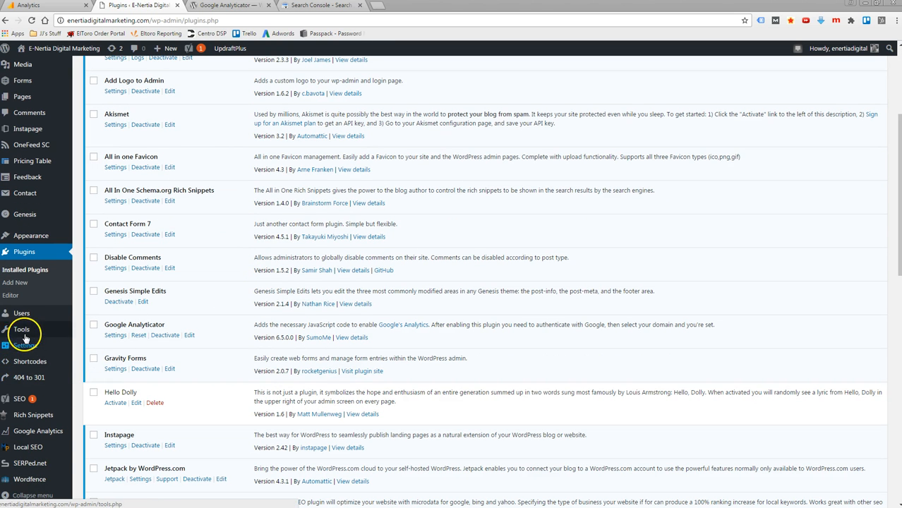
scroll(24, 392, down, 1)
scroll(22, 388, up, 2)
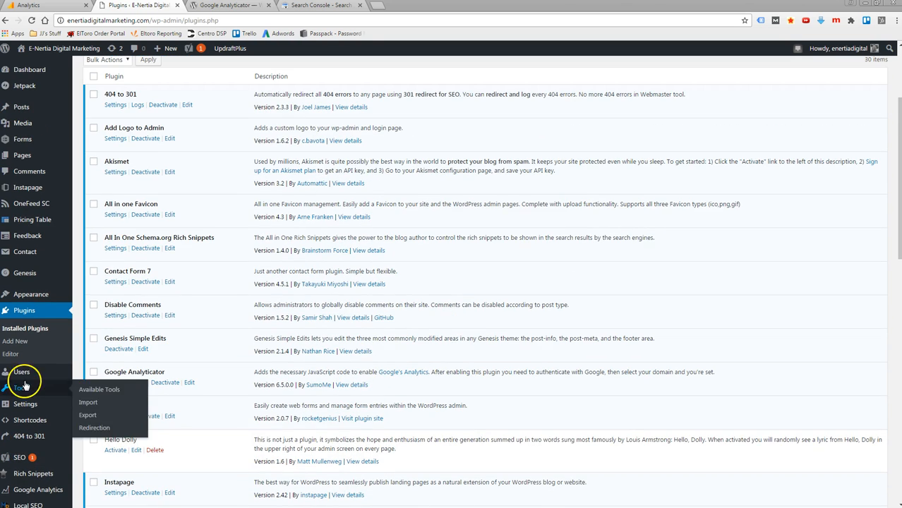
- Go from the installed plugins to the page for adding new ones and search the plugin directory for google analyticator
click(29, 314)
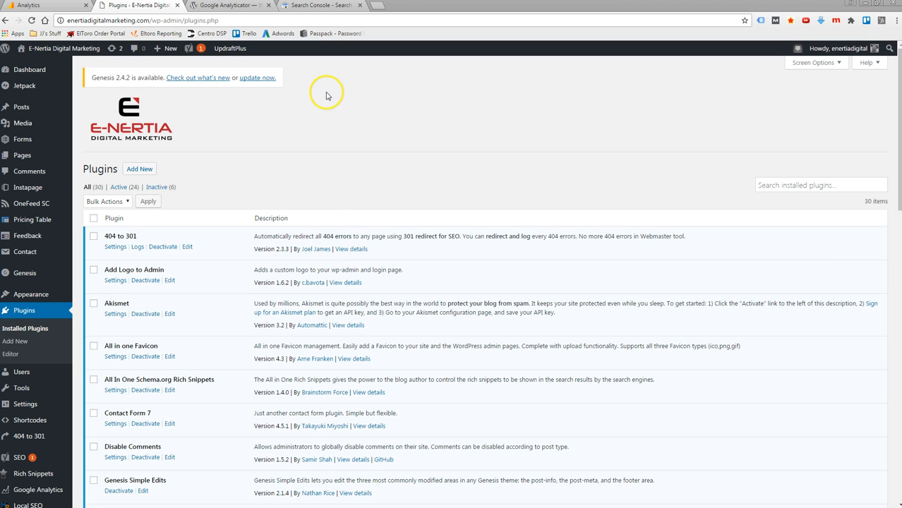
click(137, 169)
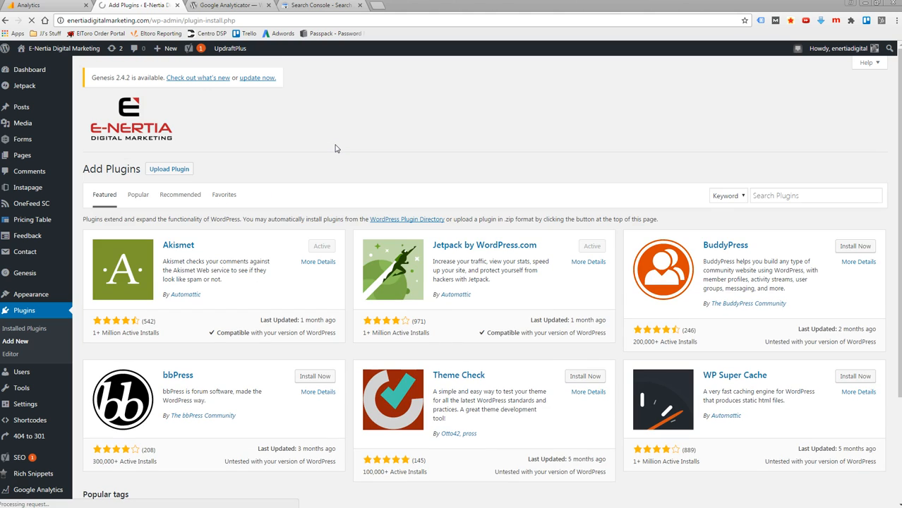
click(779, 196)
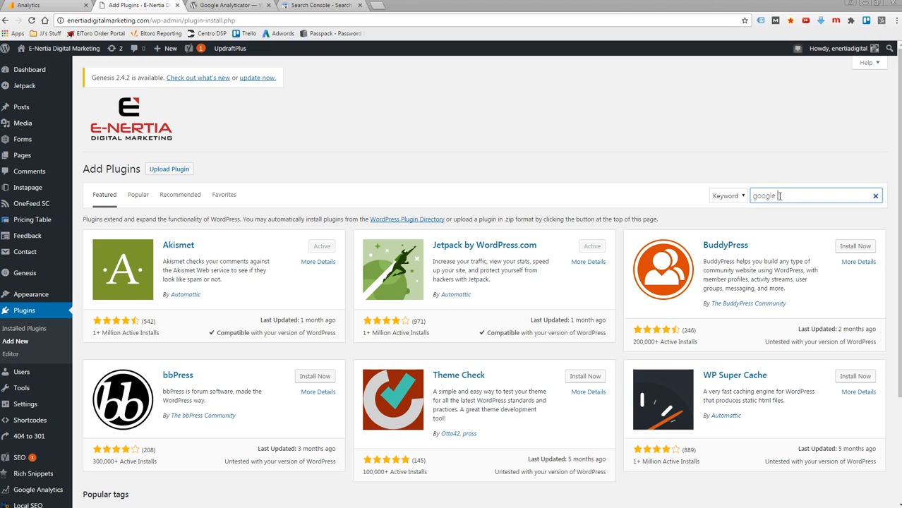
text(google analyticator)
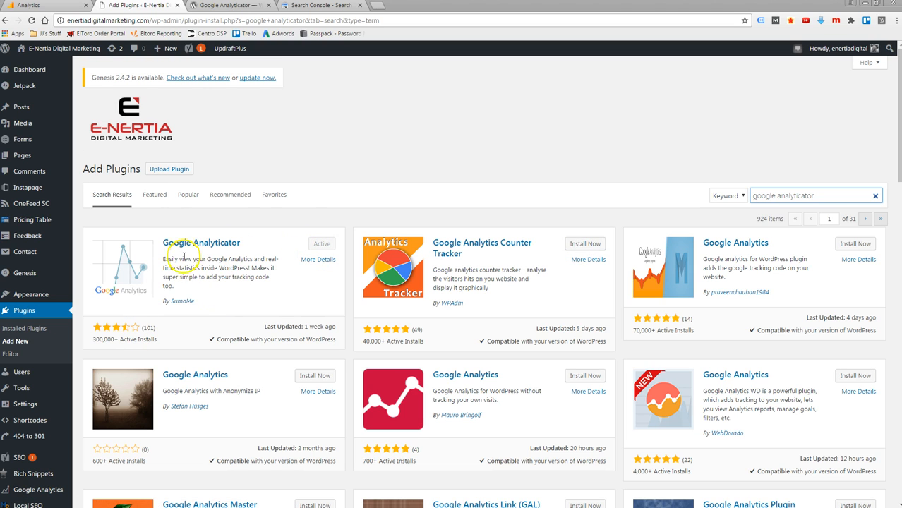
- Return to the installed plugins, find Google Analyticator and reset it to reach its Google authentication page
click(25, 317)
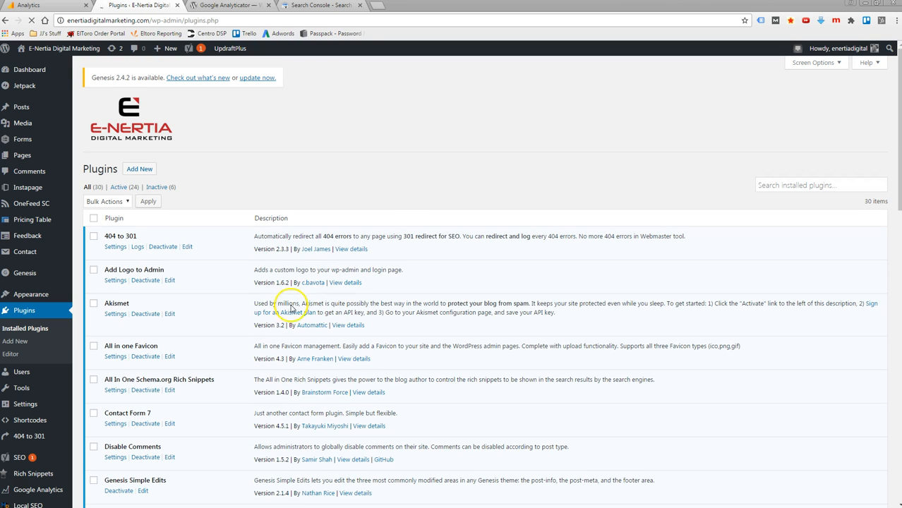
scroll(247, 307, down, 4)
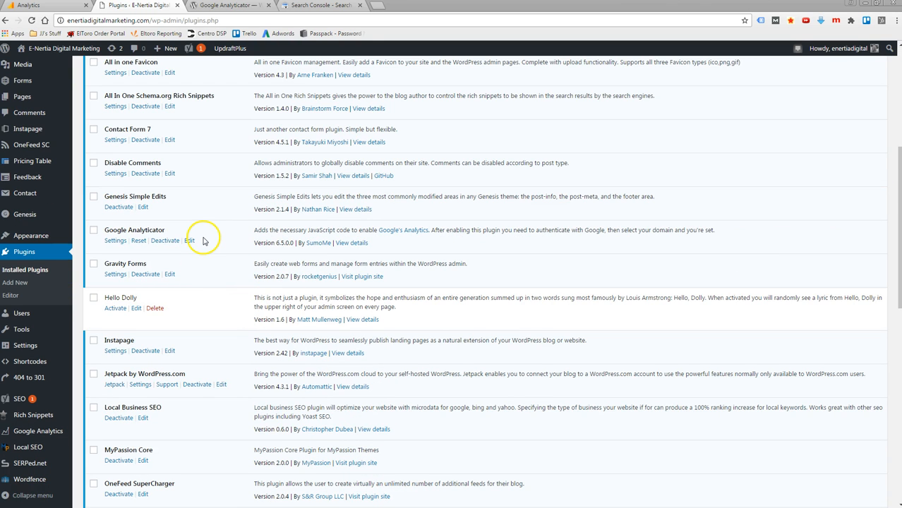
scroll(205, 233, down, 1)
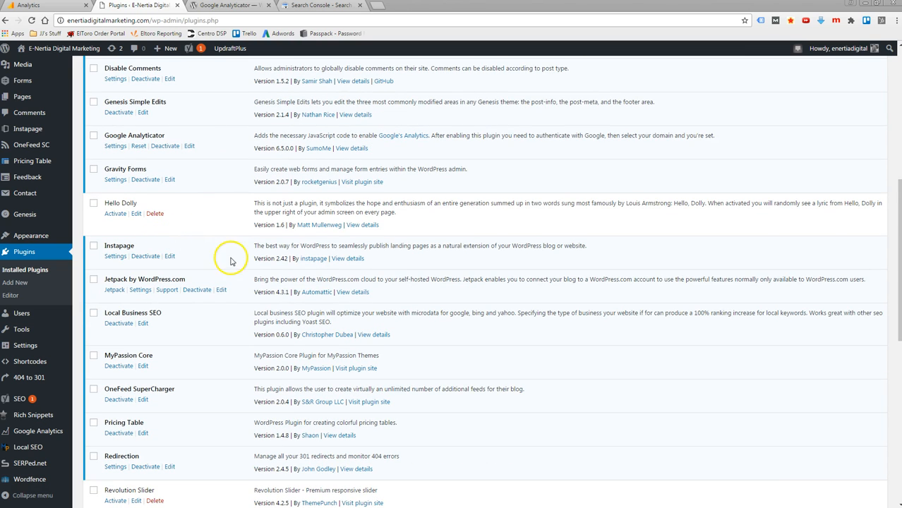
scroll(187, 176, up, 1)
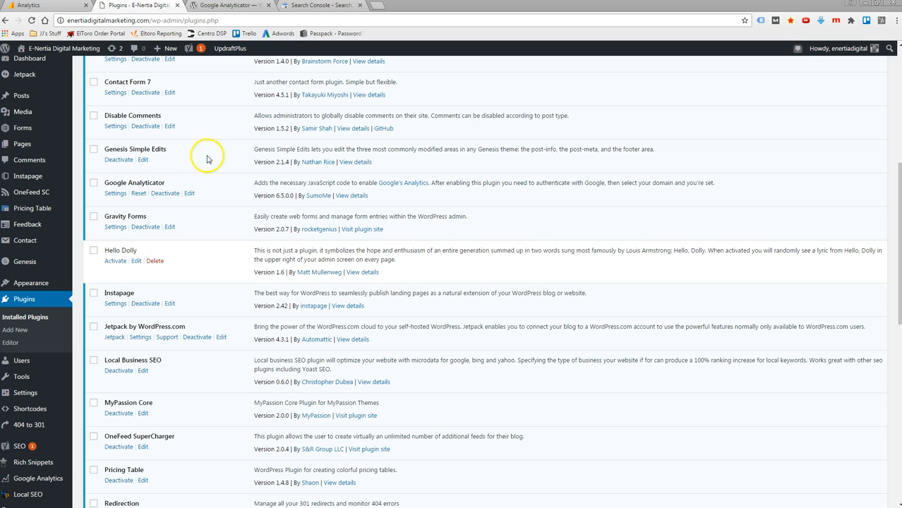
click(139, 194)
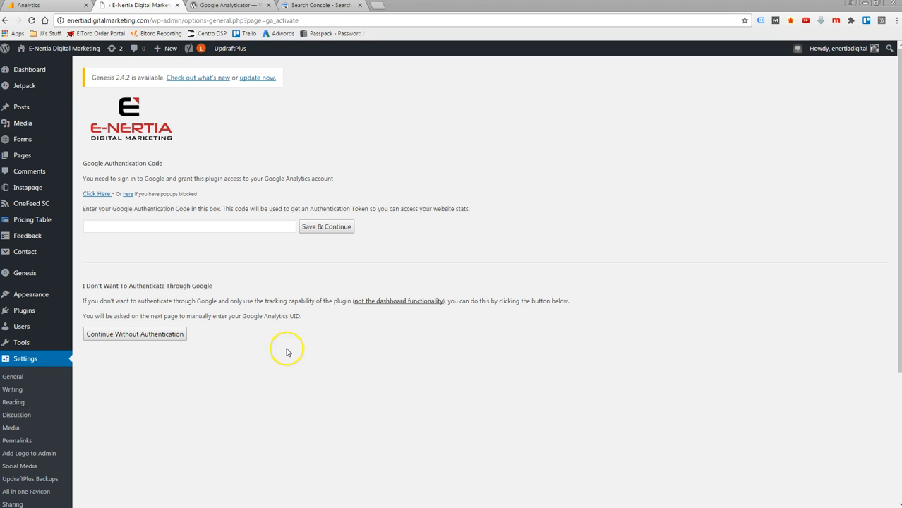
- Skip Google authentication for the Google Analyticator plugin and continue to its settings page without it
click(44, 7)
click(135, 6)
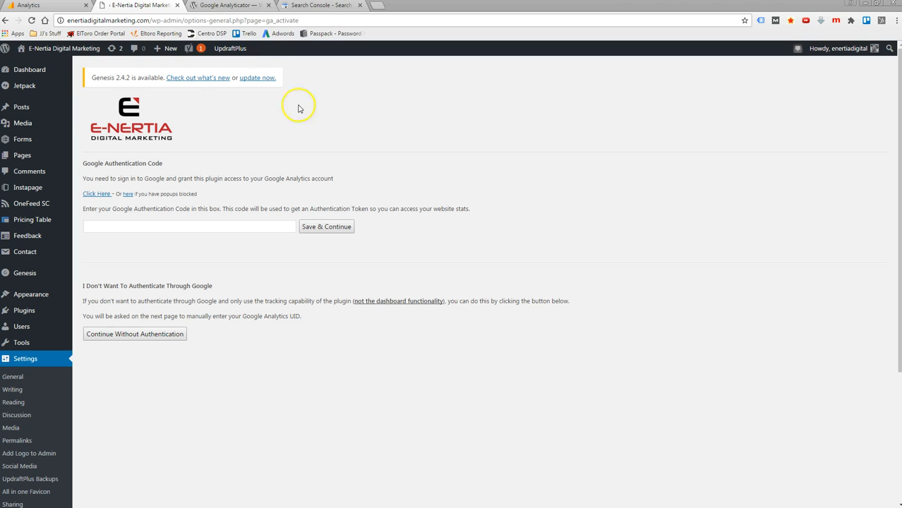
click(132, 334)
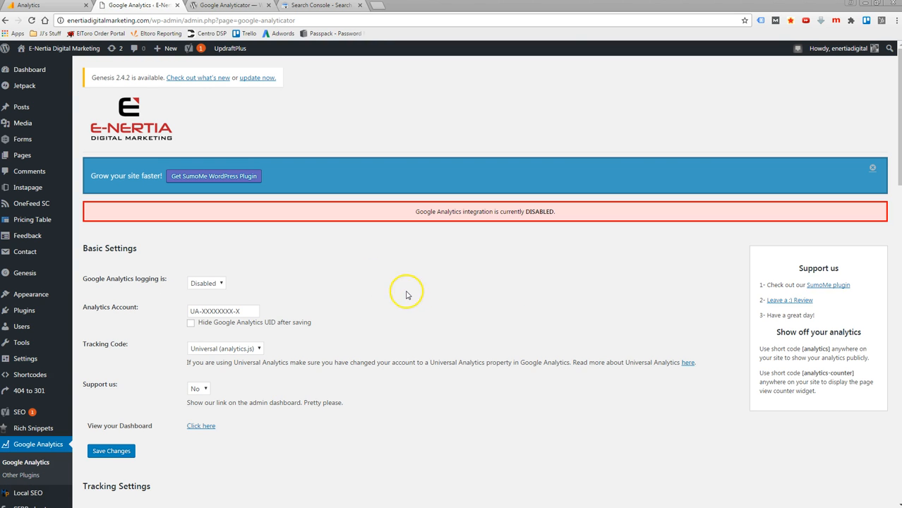
- Copy the property's tracking ID from Google Analytics and put it in the plugin's Analytics Account field, replacing the placeholder
scroll(470, 233, down, 2)
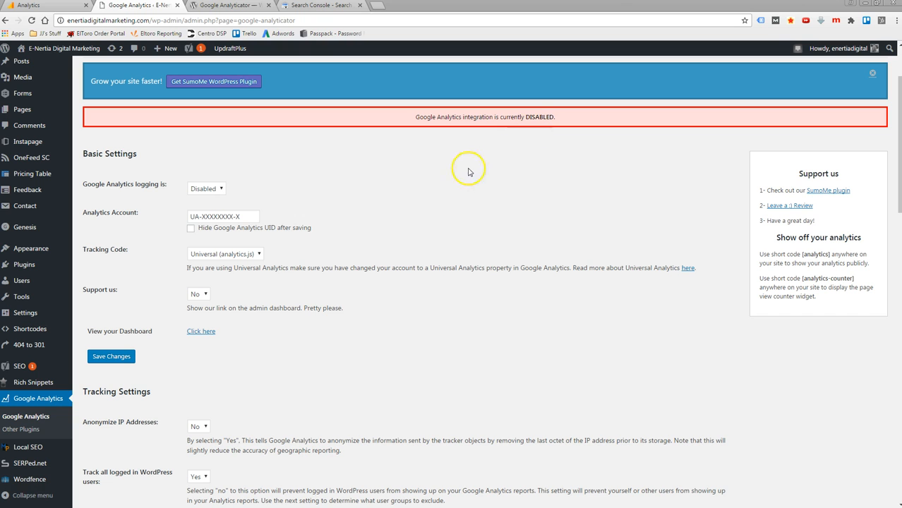
scroll(292, 152, down, 1)
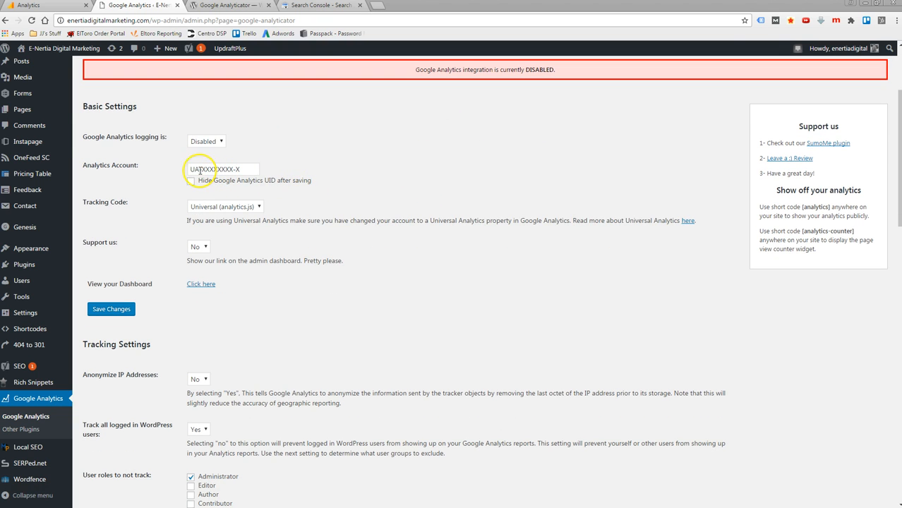
click(223, 170)
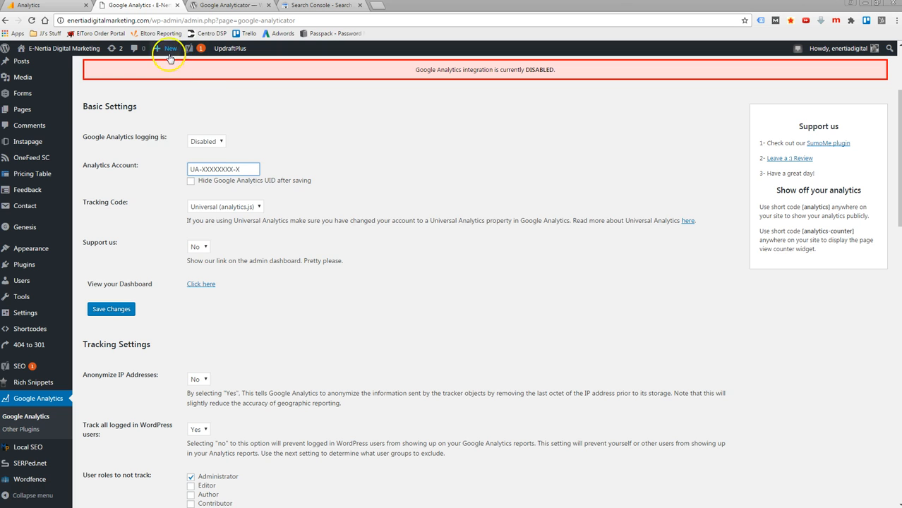
click(28, 5)
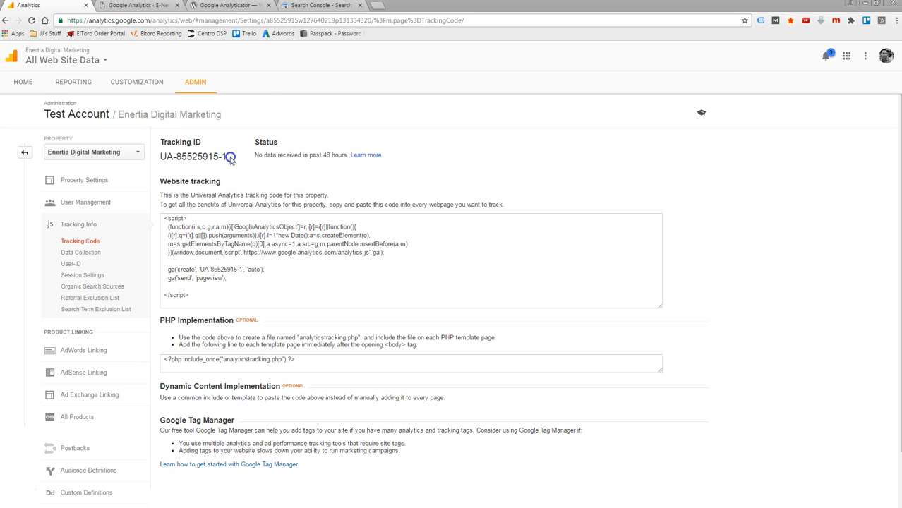
drag(222, 154, 160, 156)
key(ctrl+c)
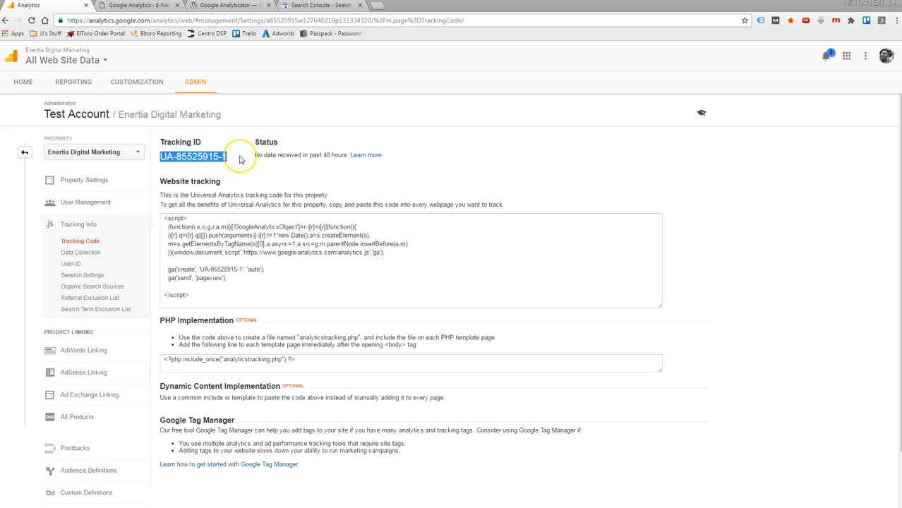
click(151, 7)
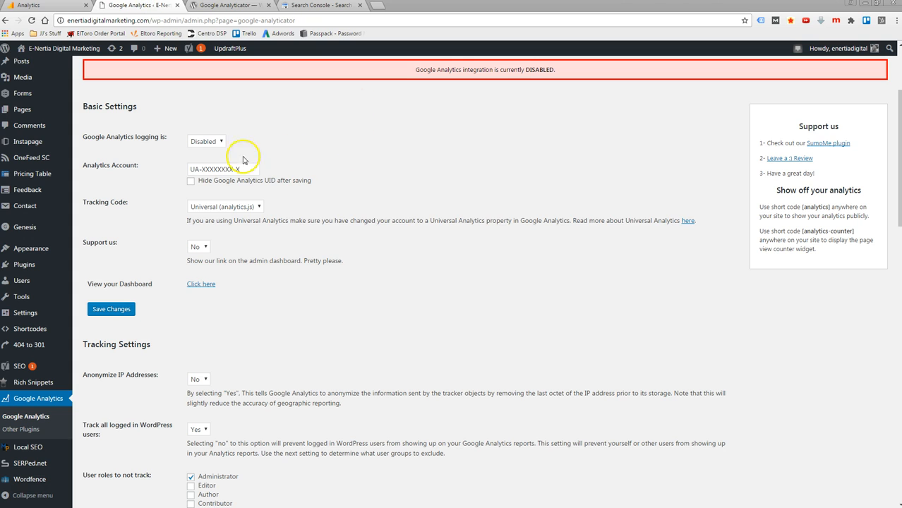
drag(249, 169, 192, 164)
key(ctrl+v)
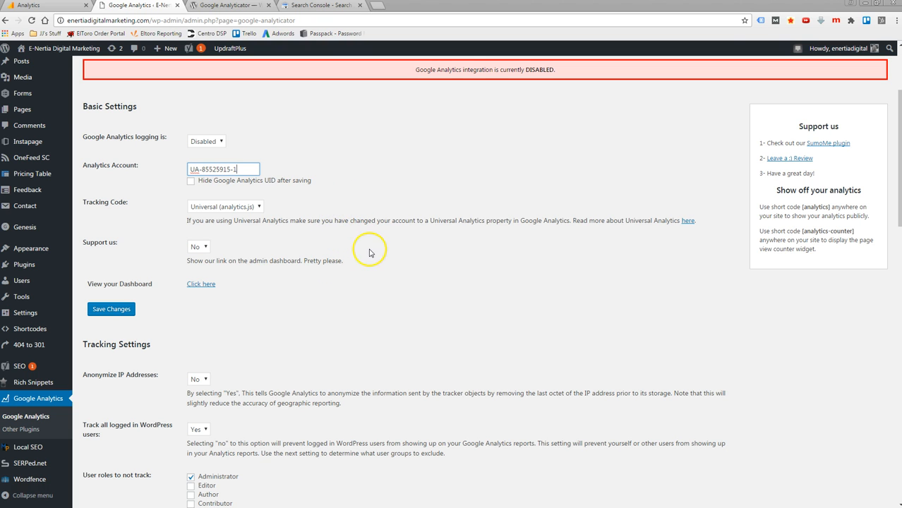
- Review the plugin's tracking settings, link tracking settings and additional tracking code options, leaving them as they are
scroll(282, 260, down, 2)
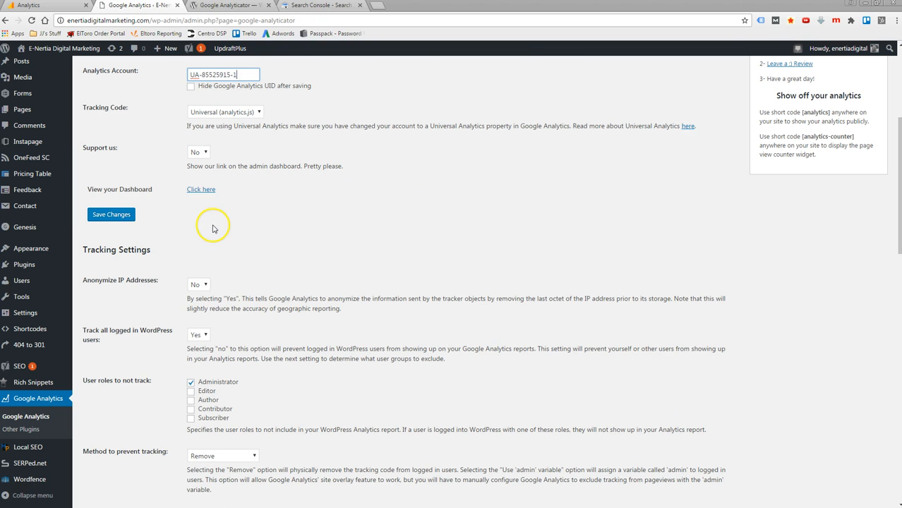
scroll(245, 245, down, 5)
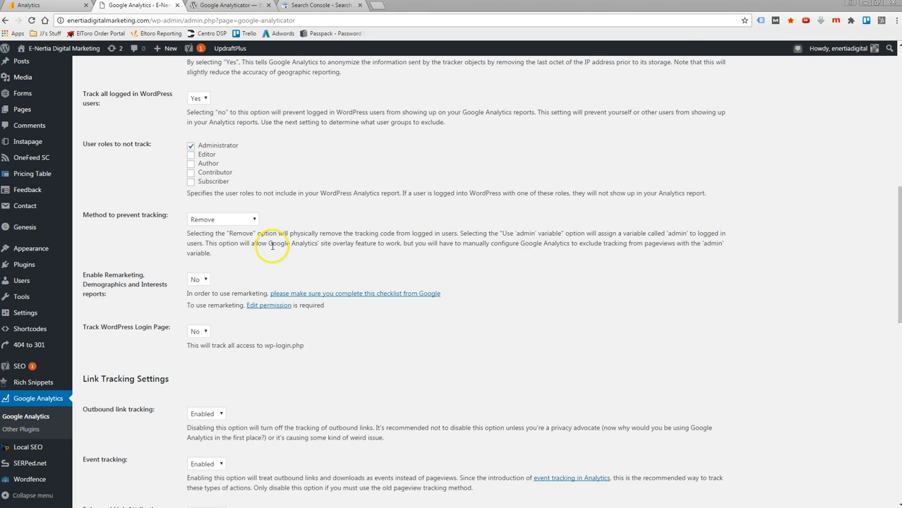
scroll(274, 246, up, 5)
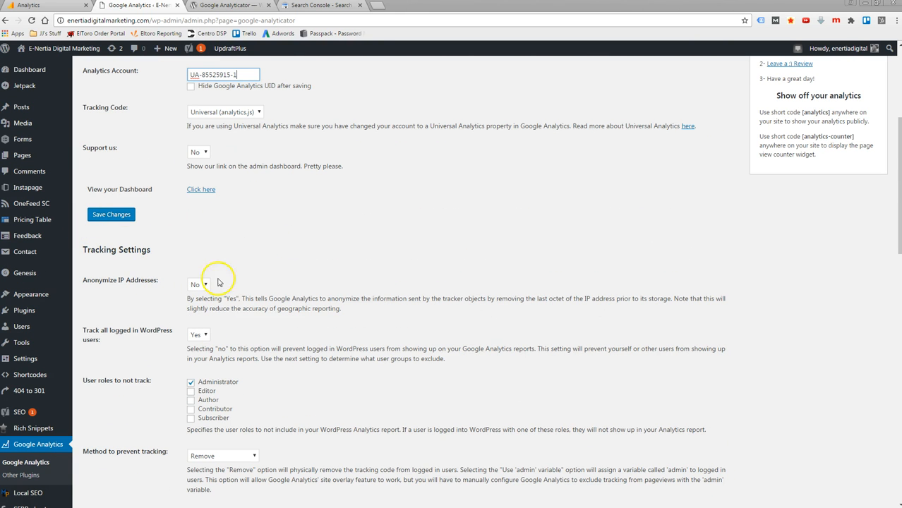
scroll(291, 263, down, 1)
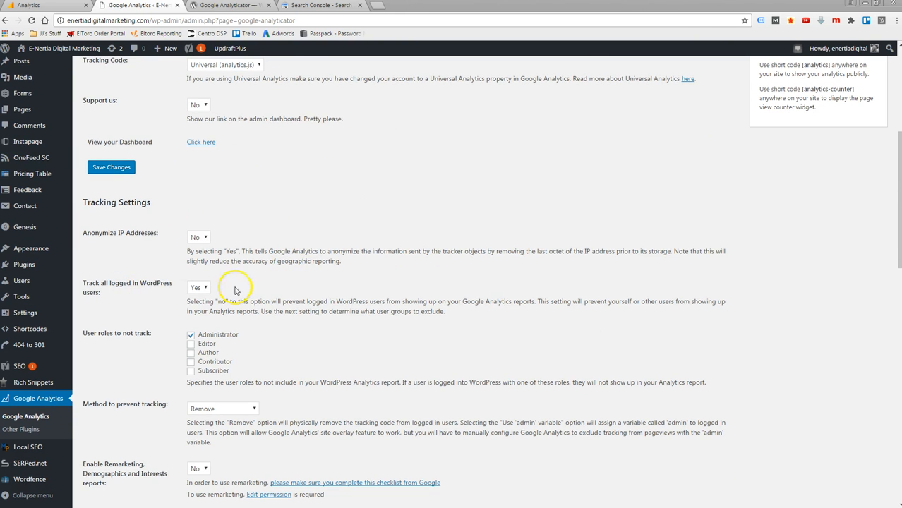
scroll(278, 283, down, 2)
scroll(326, 280, down, 3)
scroll(328, 281, down, 8)
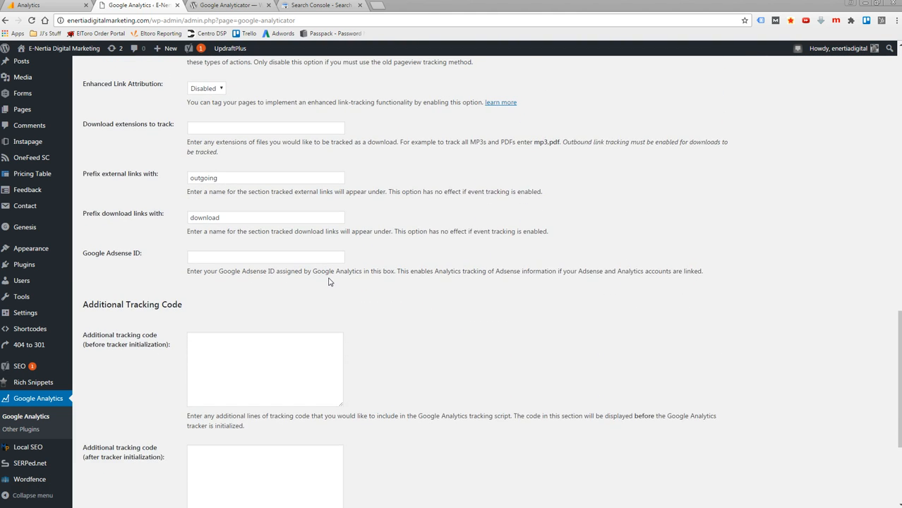
scroll(328, 282, down, 3)
scroll(328, 282, up, 11)
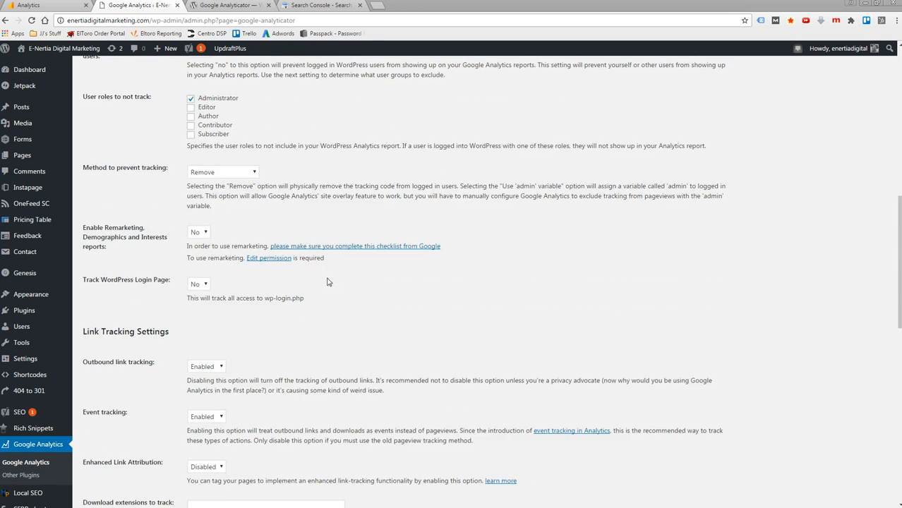
scroll(327, 281, up, 11)
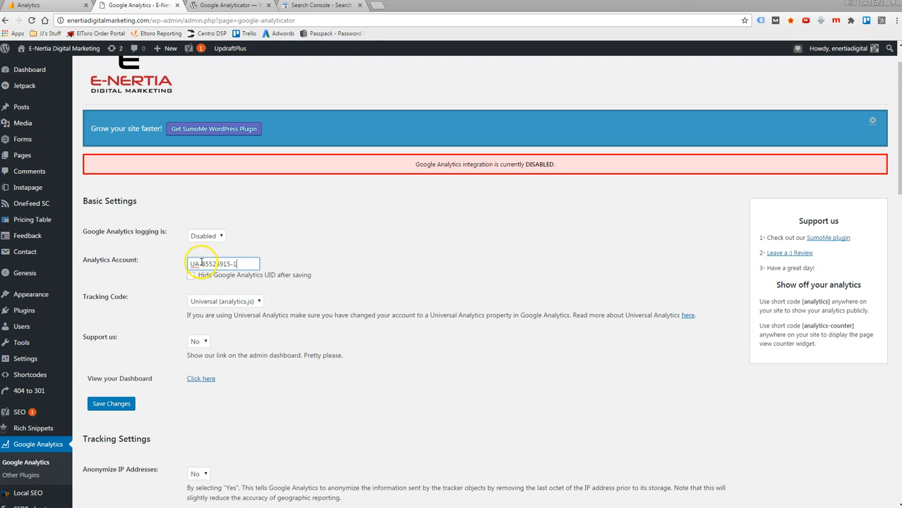
- Save the changes to the Google Analyticator settings and check the basic settings on the reloaded page
click(108, 409)
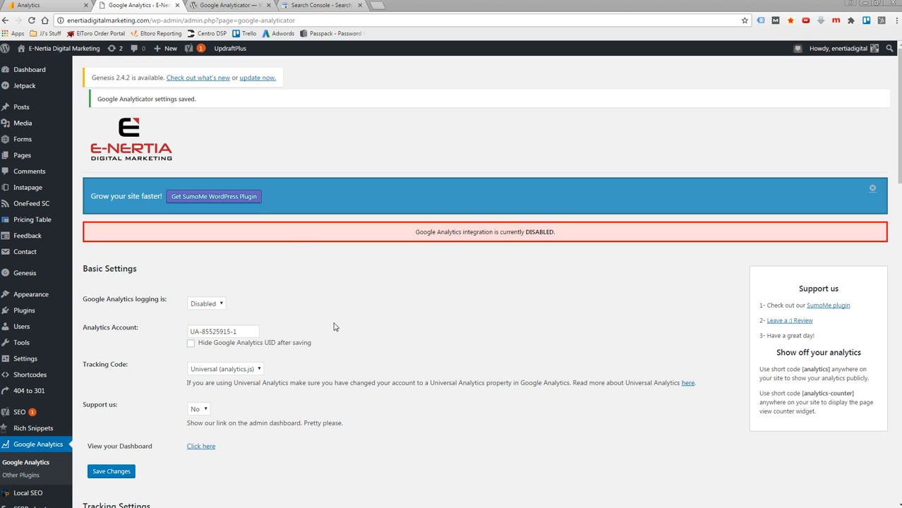
drag(108, 99, 208, 108)
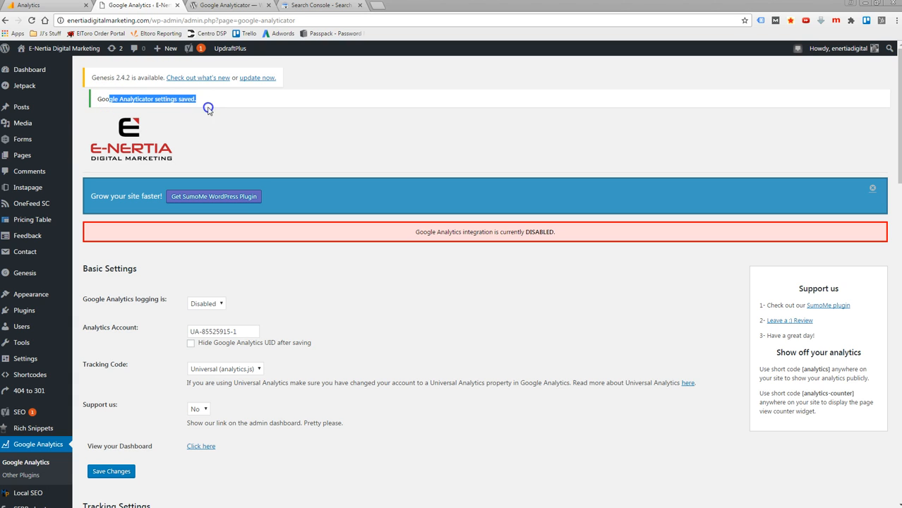
click(215, 125)
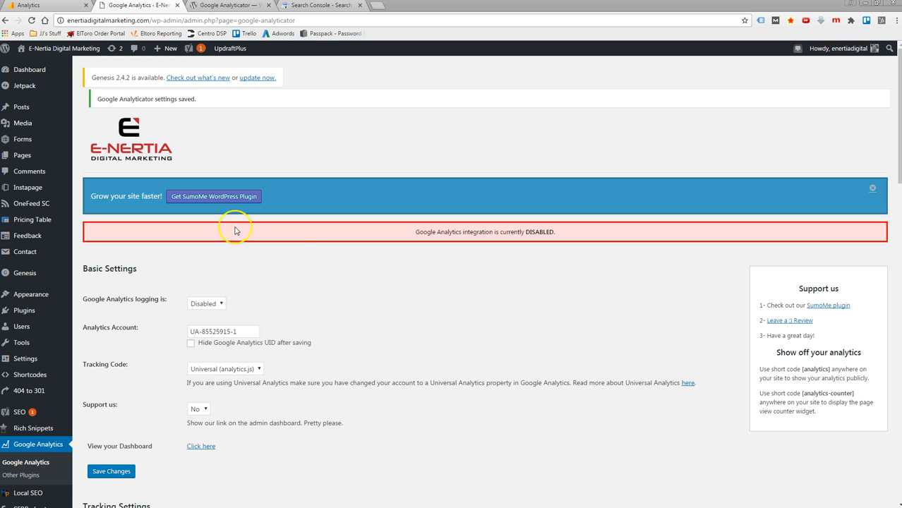
scroll(331, 289, down, 2)
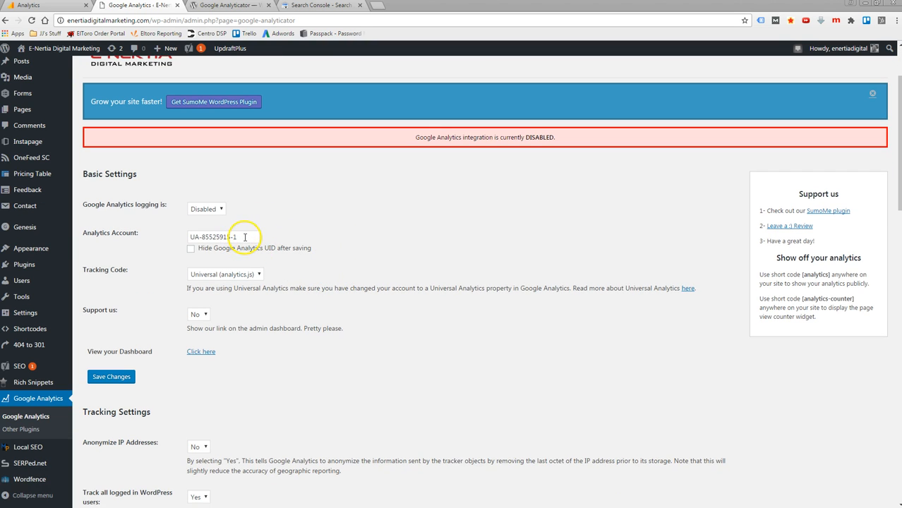
- Examine the website tracking script on the property's Tracking Code page in Google Analytics
click(42, 10)
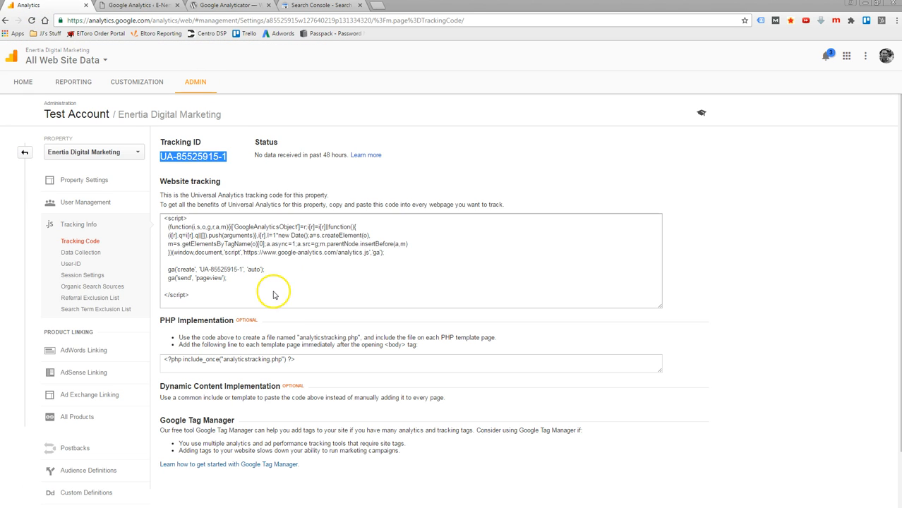
click(175, 221)
click(279, 243)
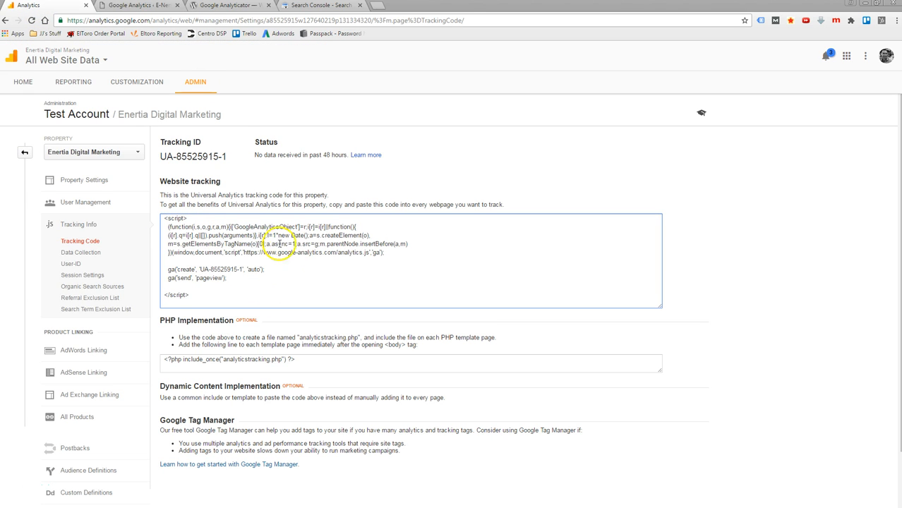
click(196, 291)
drag(196, 292, 165, 220)
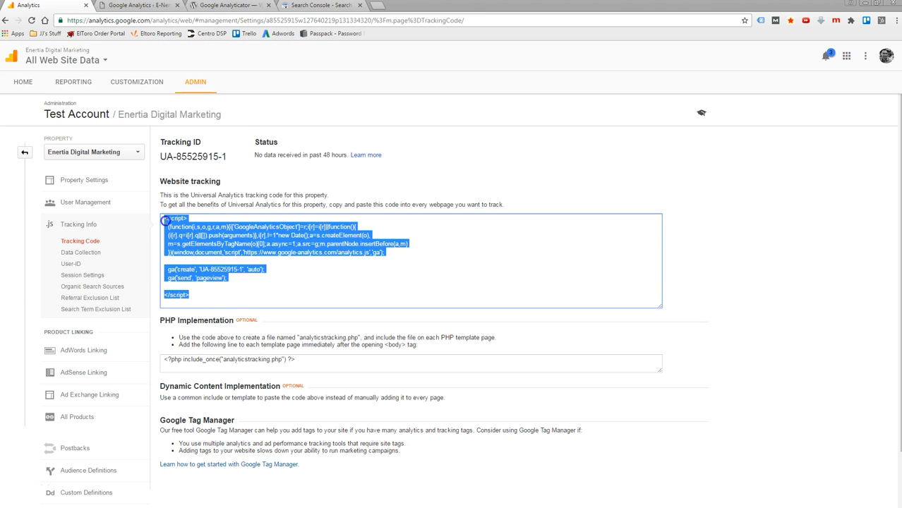
click(313, 280)
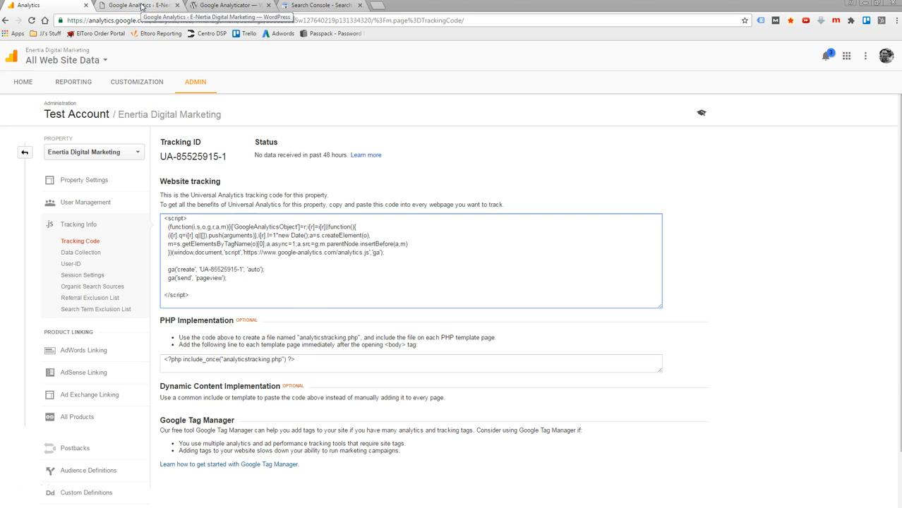
- Compare the property's tracking ID in Google Analytics with the Analytics Account field in the WordPress plugin's settings
drag(226, 157, 164, 154)
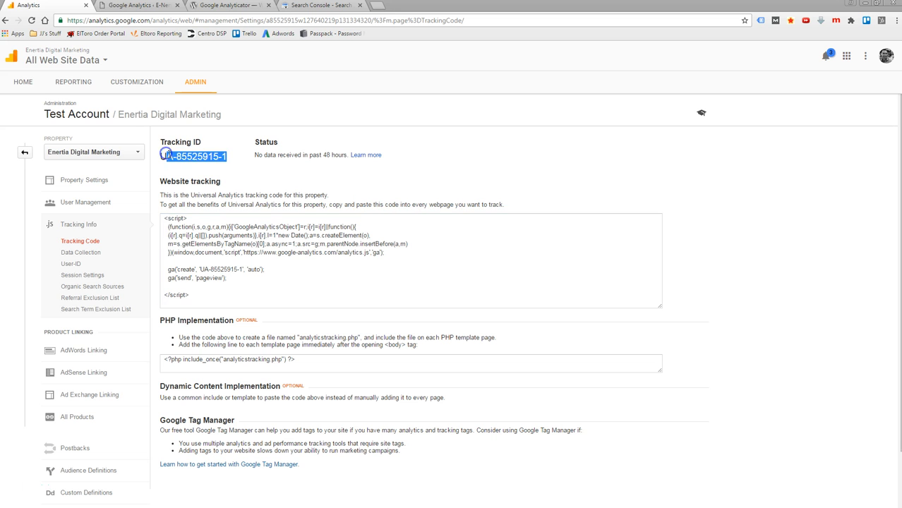
double_click(165, 154)
click(142, 8)
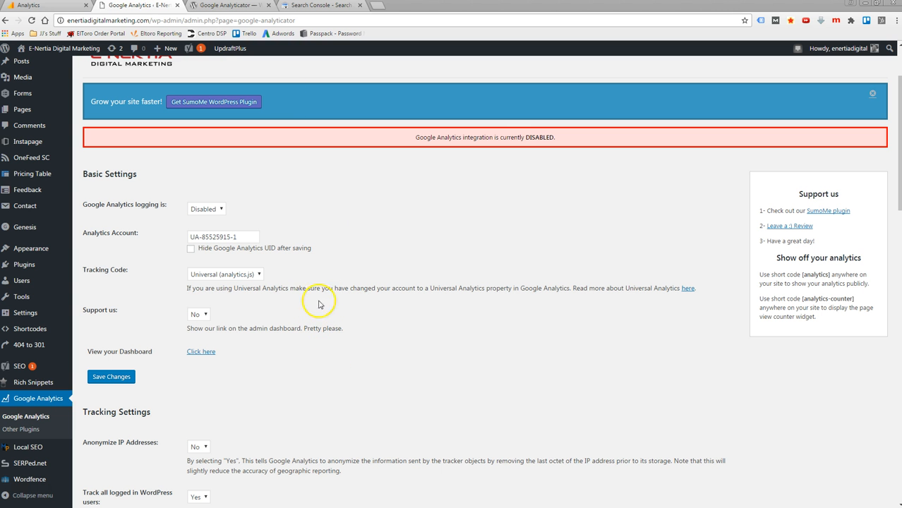
click(251, 238)
scroll(364, 276, down, 3)
scroll(345, 306, up, 5)
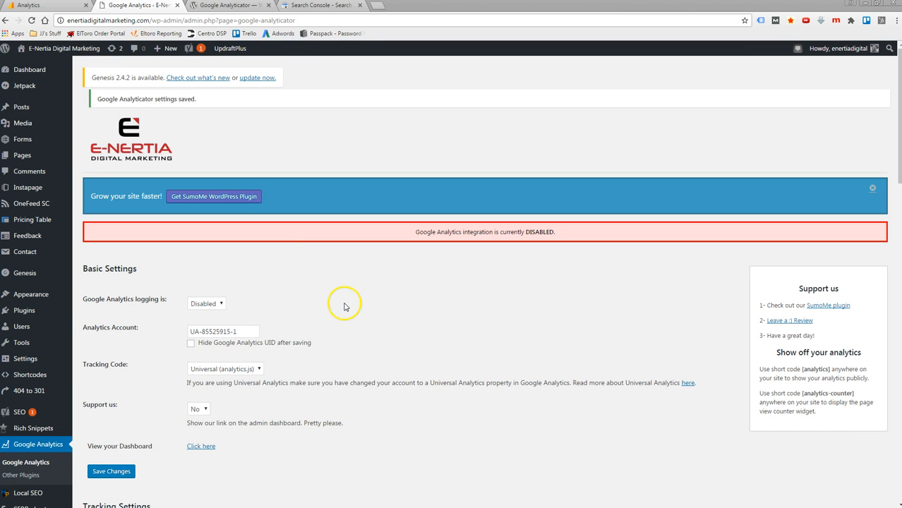
- Return to the Google Analytics admin home and look through the property list and the view list
click(46, 12)
drag(174, 157, 147, 164)
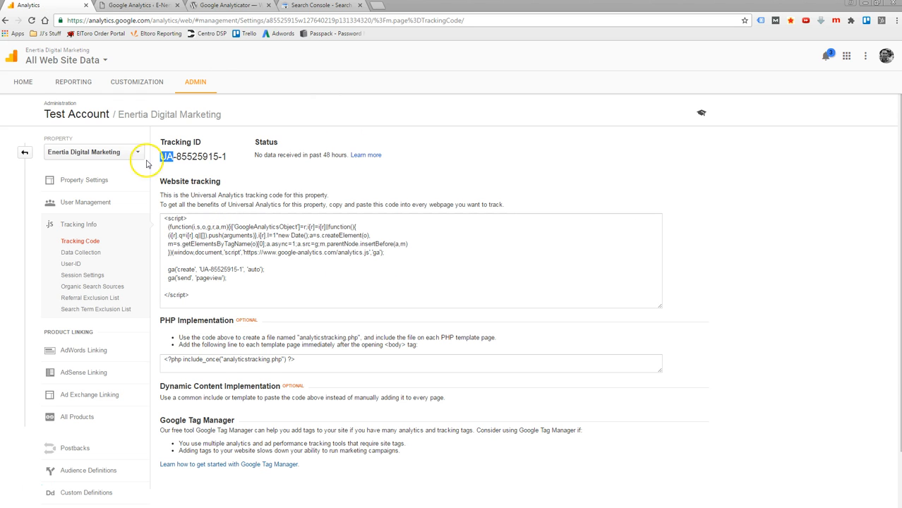
click(24, 153)
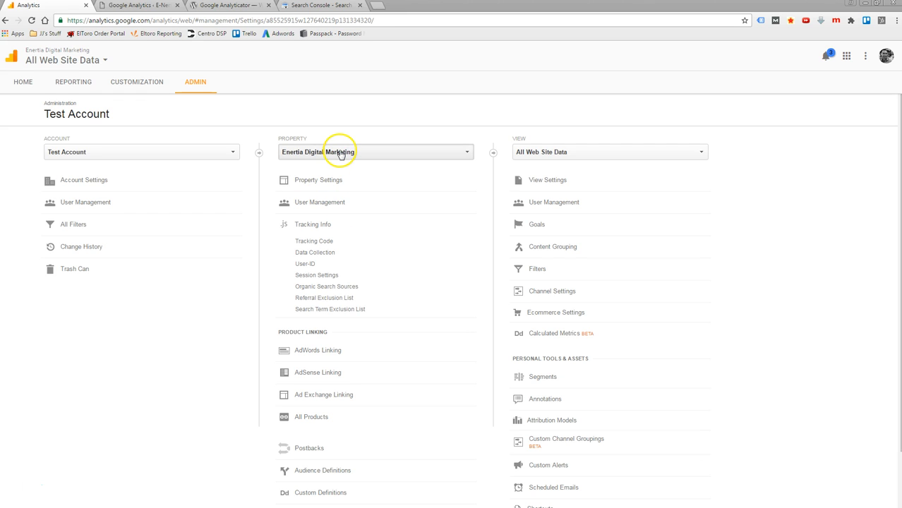
click(365, 154)
click(366, 155)
click(366, 157)
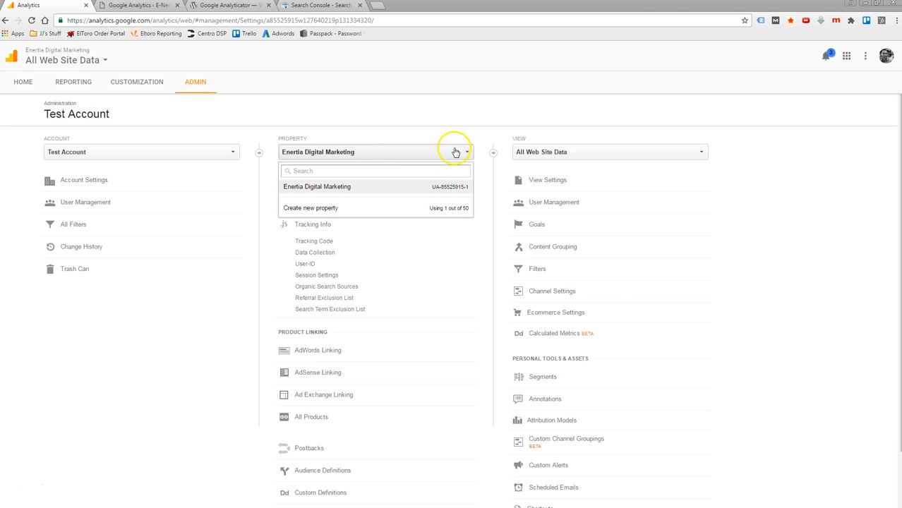
click(449, 105)
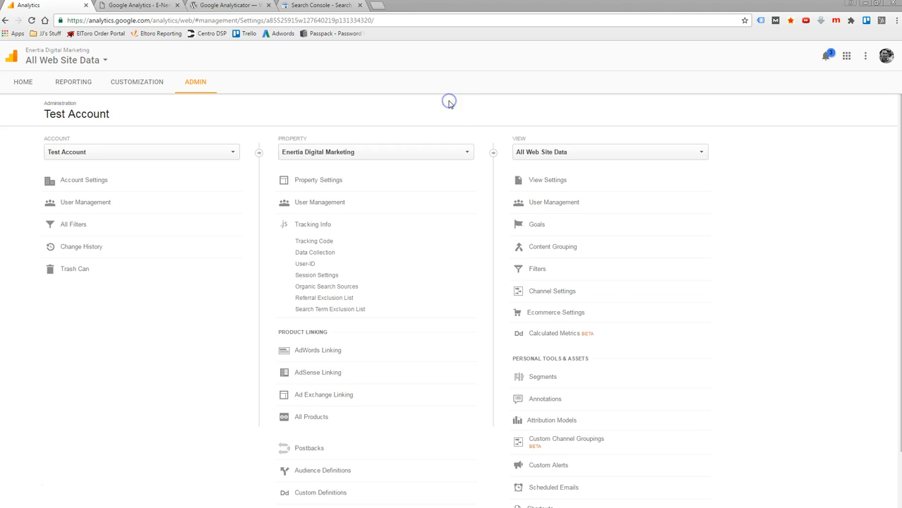
click(633, 156)
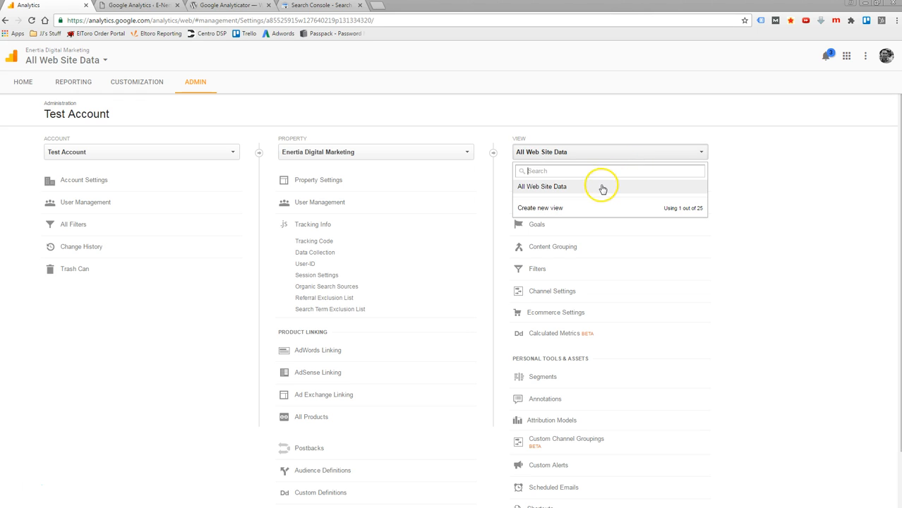
click(752, 146)
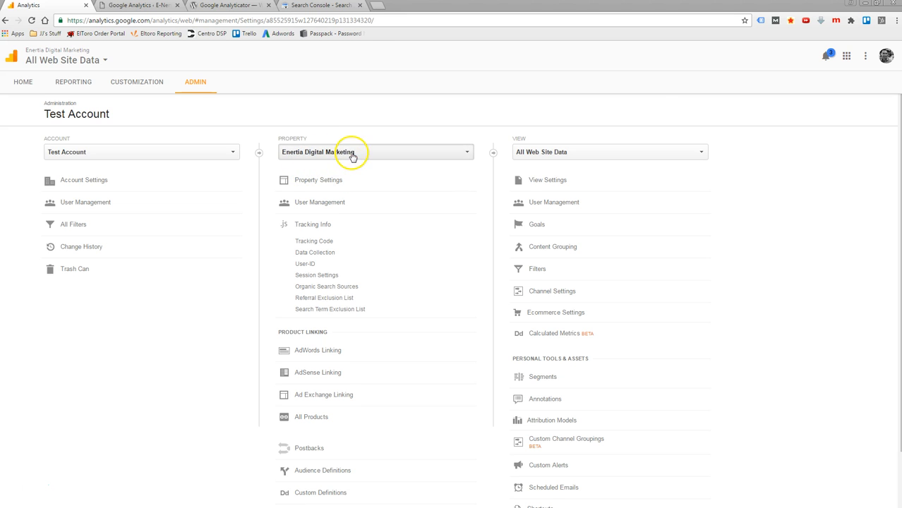
- Turn on Demographics and Interest Reports in the Enertia Digital Marketing property settings and save them
click(318, 182)
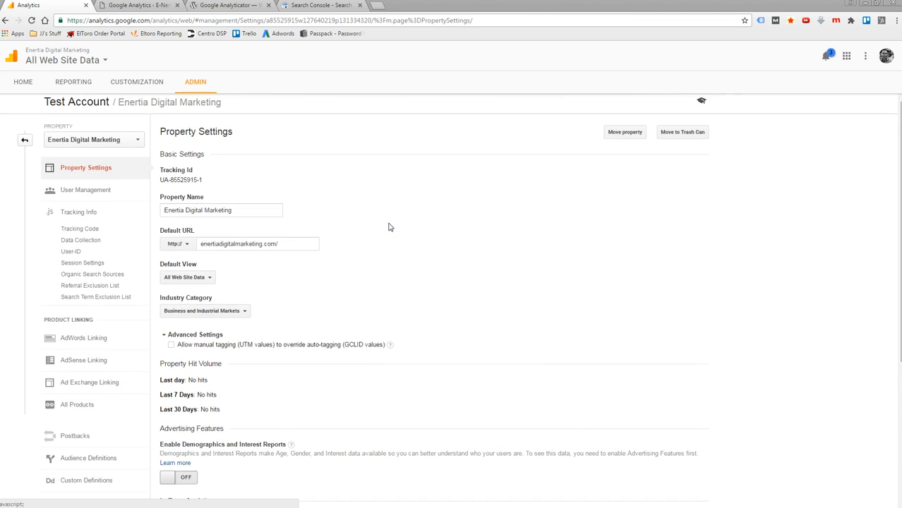
scroll(390, 227, down, 3)
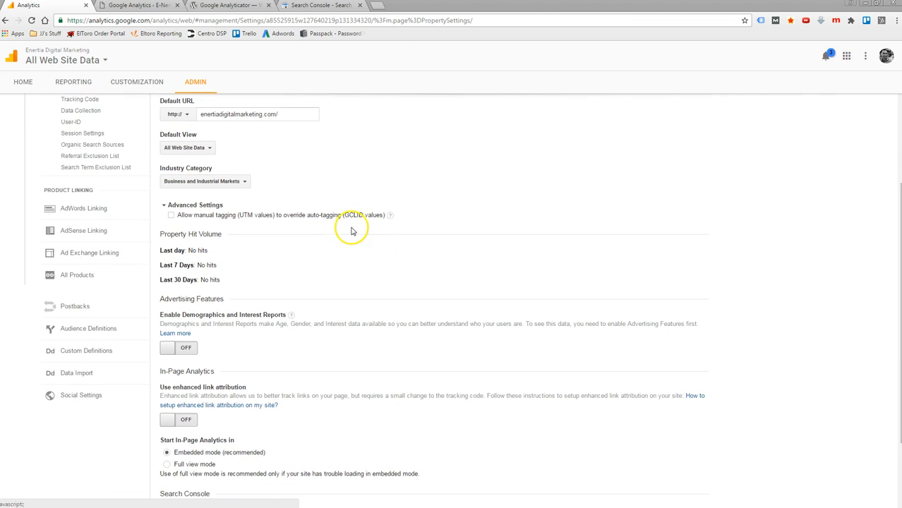
scroll(351, 228, down, 2)
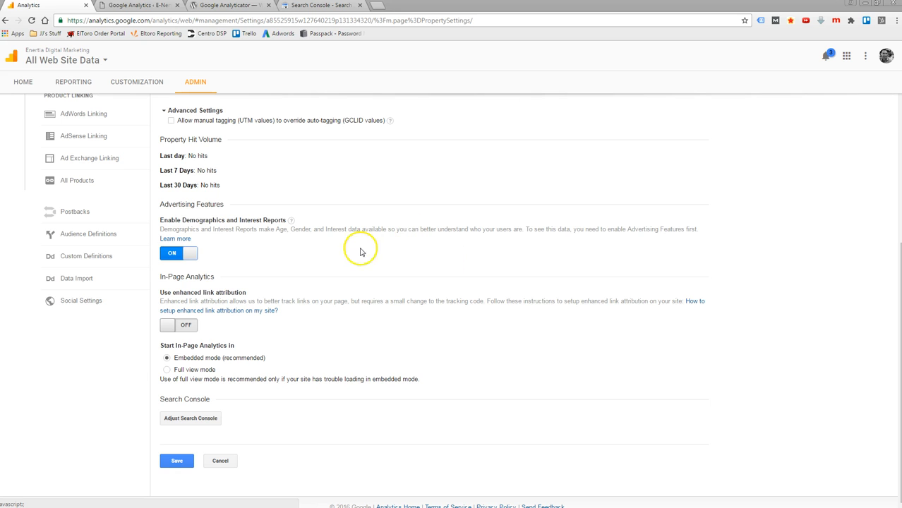
scroll(344, 250, down, 1)
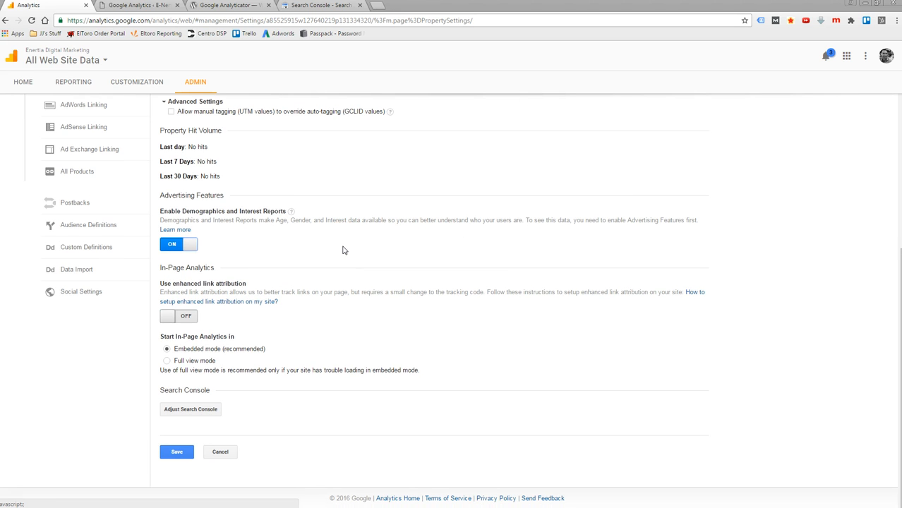
scroll(344, 249, up, 1)
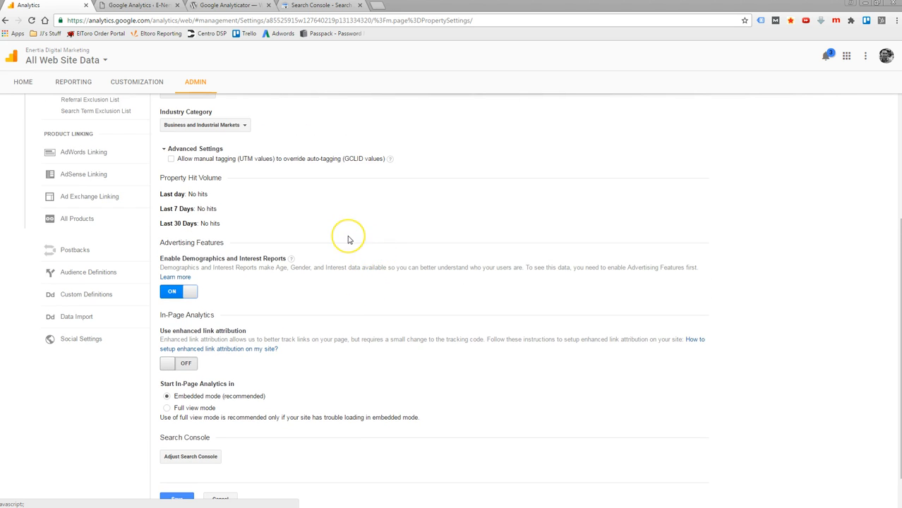
scroll(345, 239, down, 1)
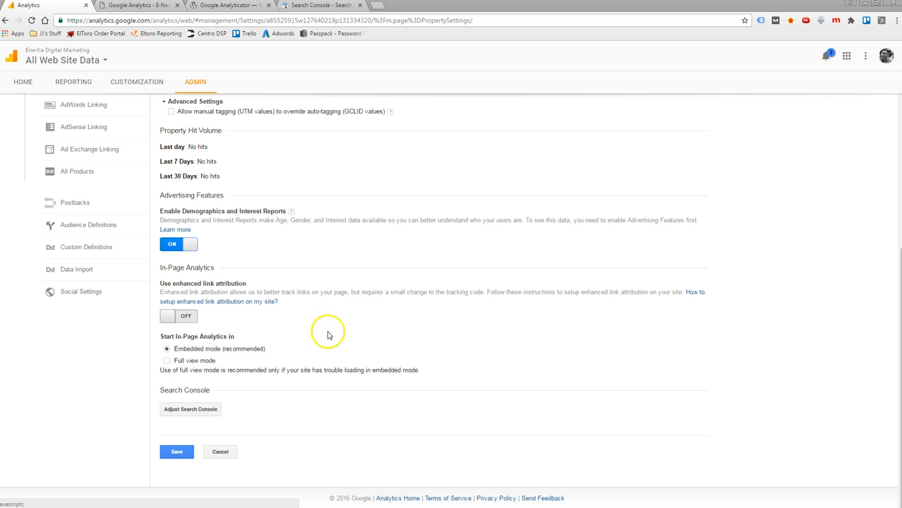
scroll(322, 217, up, 4)
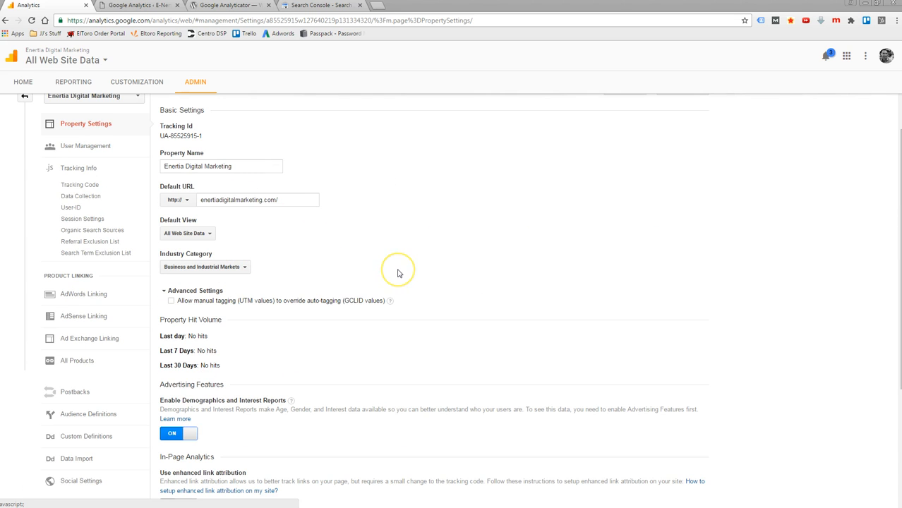
scroll(397, 279, down, 4)
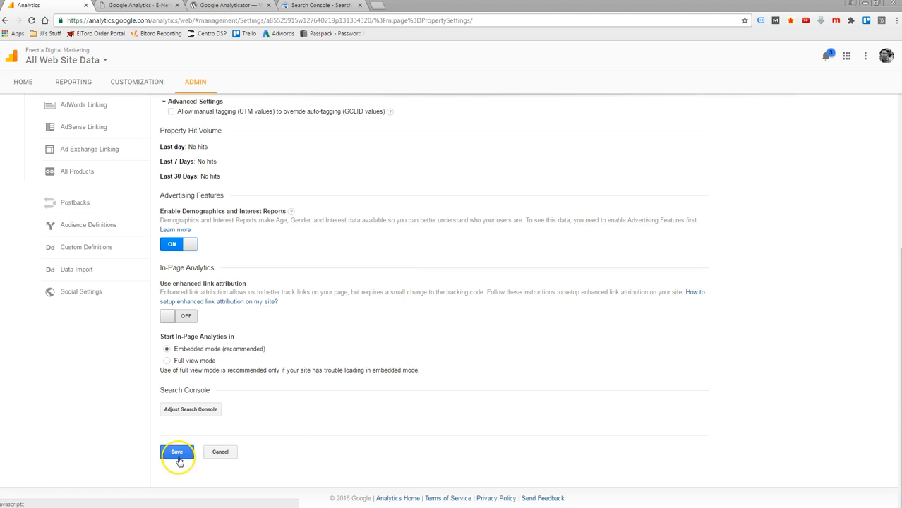
click(175, 453)
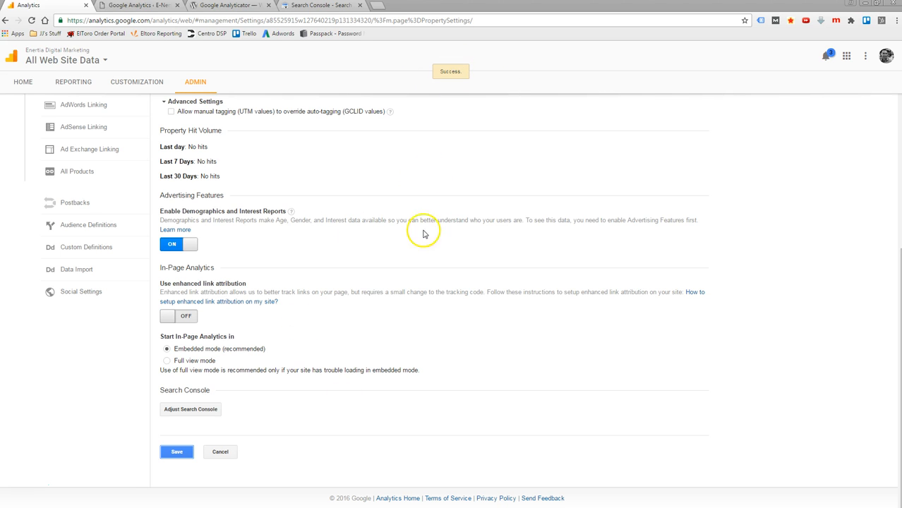
scroll(355, 240, up, 5)
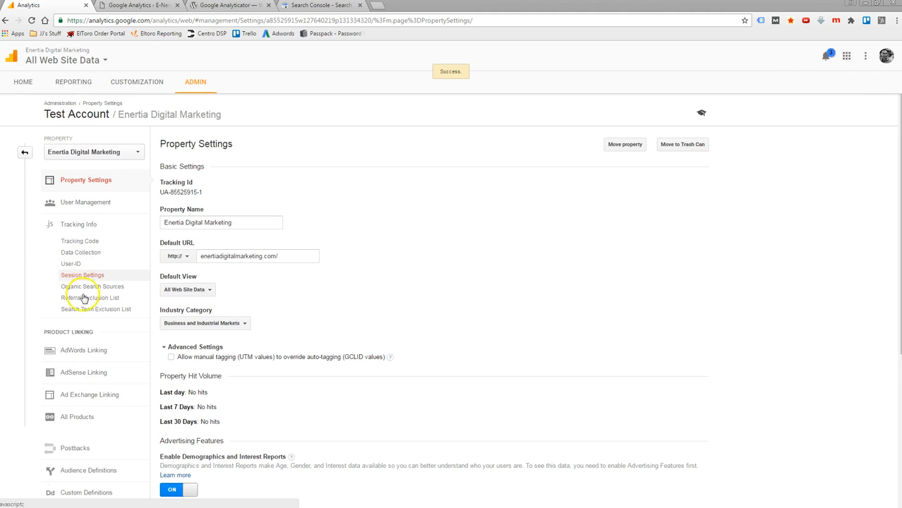
- Review the All Web Site Data view settings, including bot filtering and site search tracking, and leave without saving
click(24, 152)
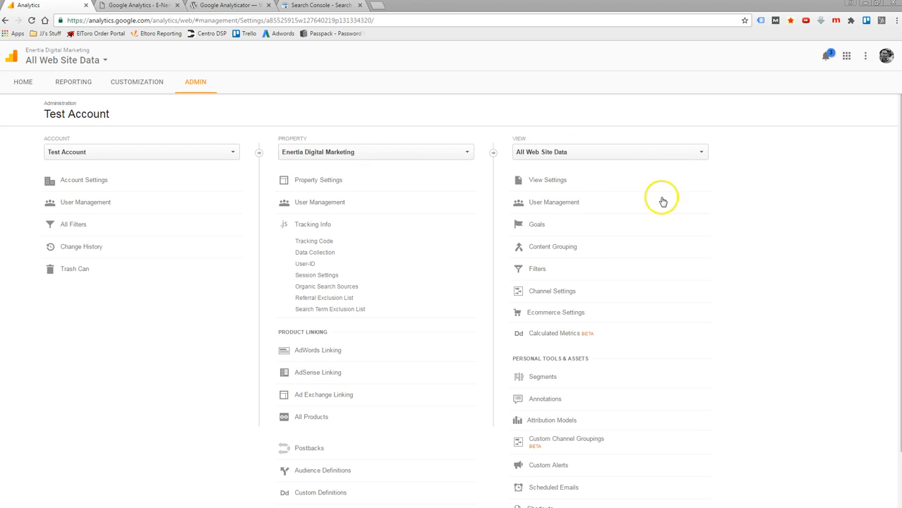
click(552, 182)
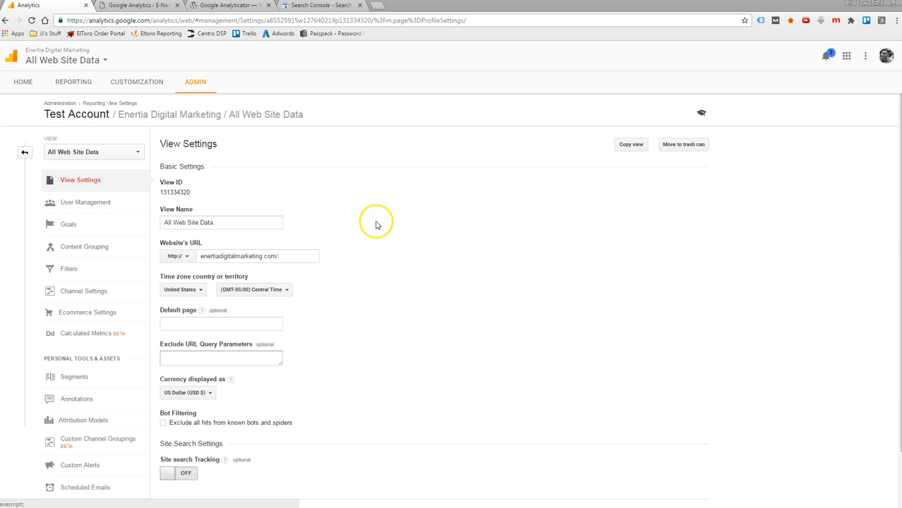
scroll(376, 225, down, 2)
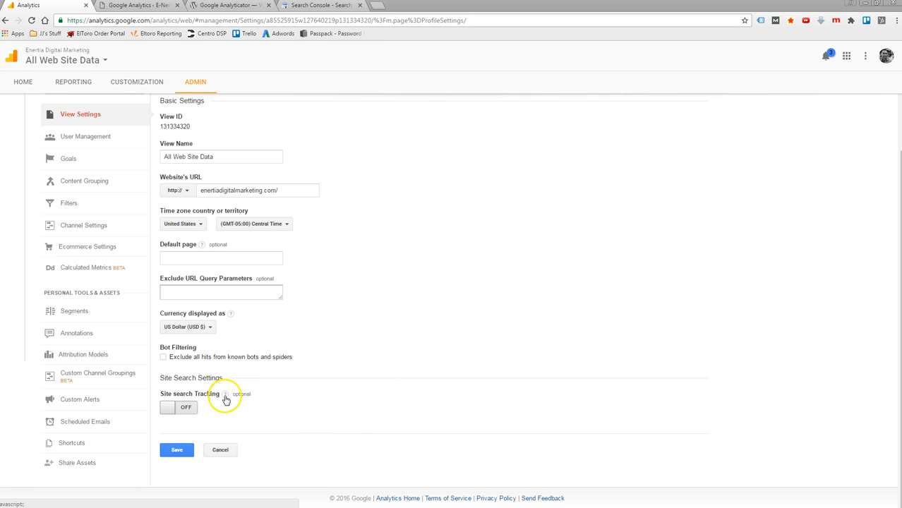
mouse_move(226, 397)
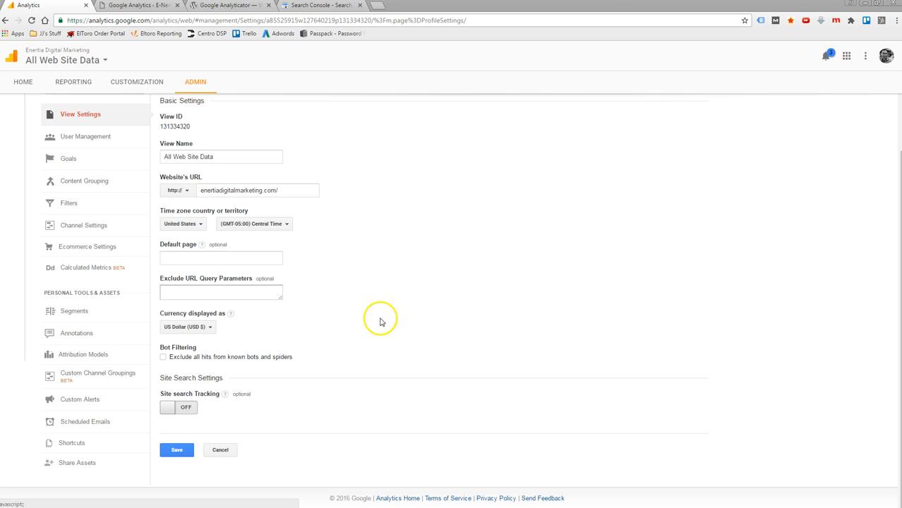
scroll(403, 310, up, 1)
scroll(403, 314, down, 1)
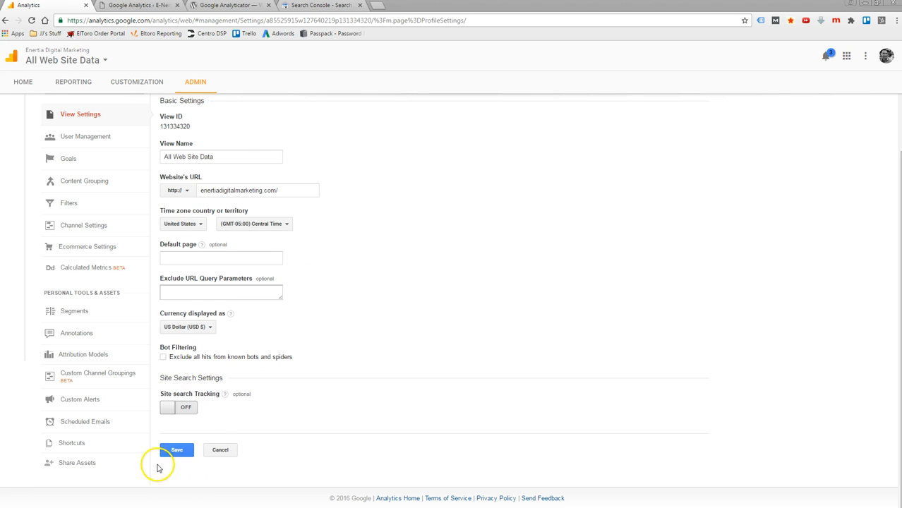
click(220, 451)
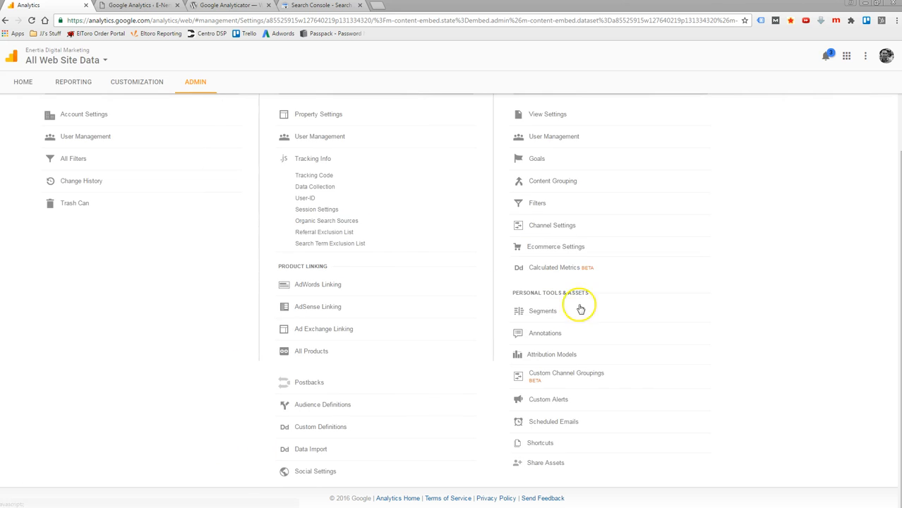
scroll(703, 292, up, 2)
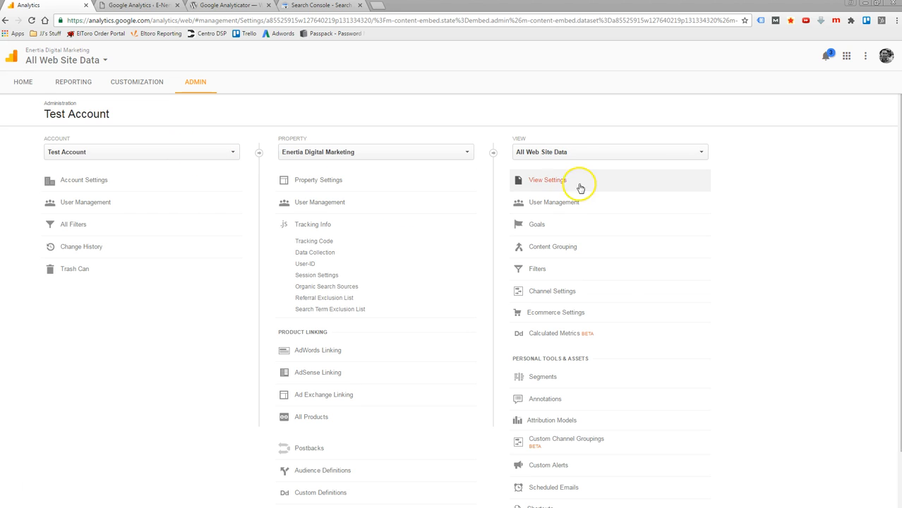
- Open the Audience Overview report, set its date range to Today and look over the report
click(74, 86)
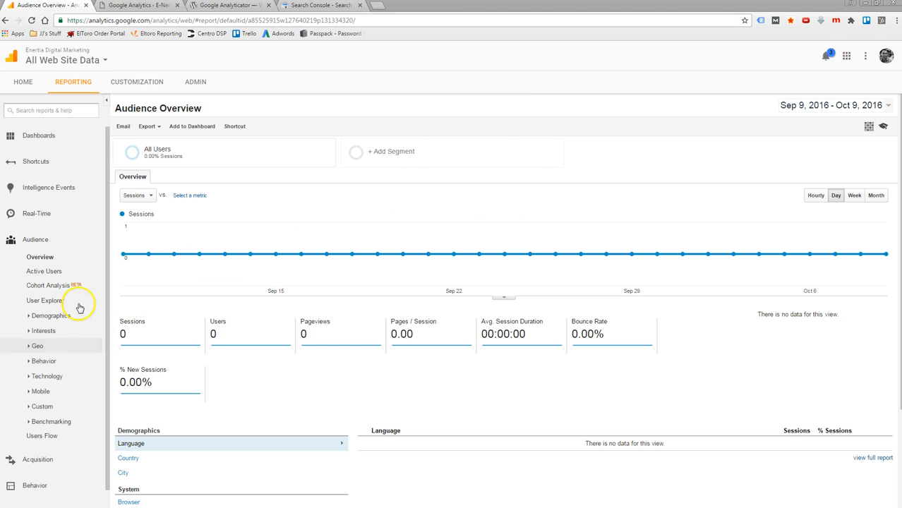
click(846, 109)
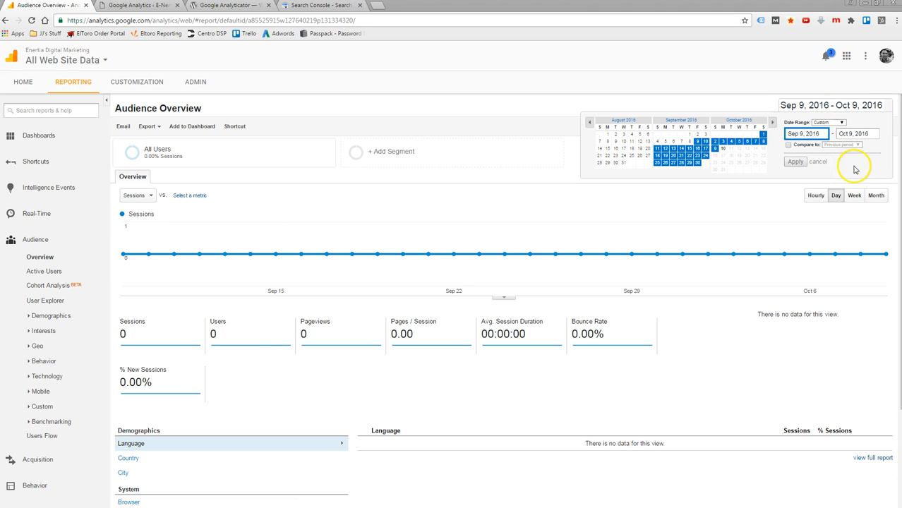
click(833, 124)
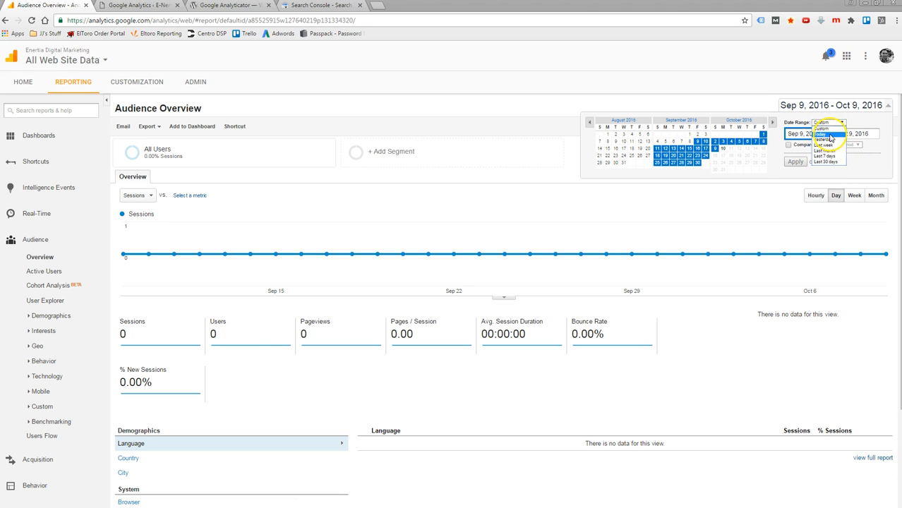
click(819, 132)
click(797, 162)
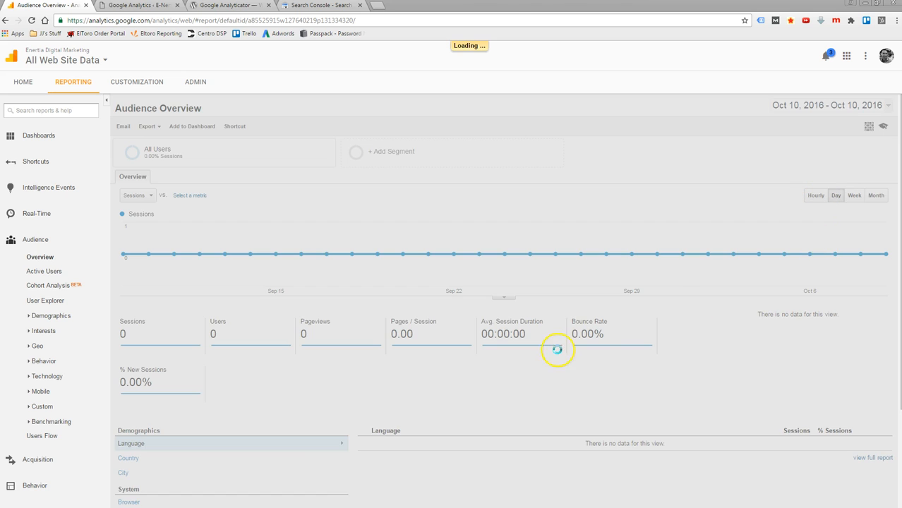
scroll(513, 272, down, 3)
scroll(572, 276, up, 3)
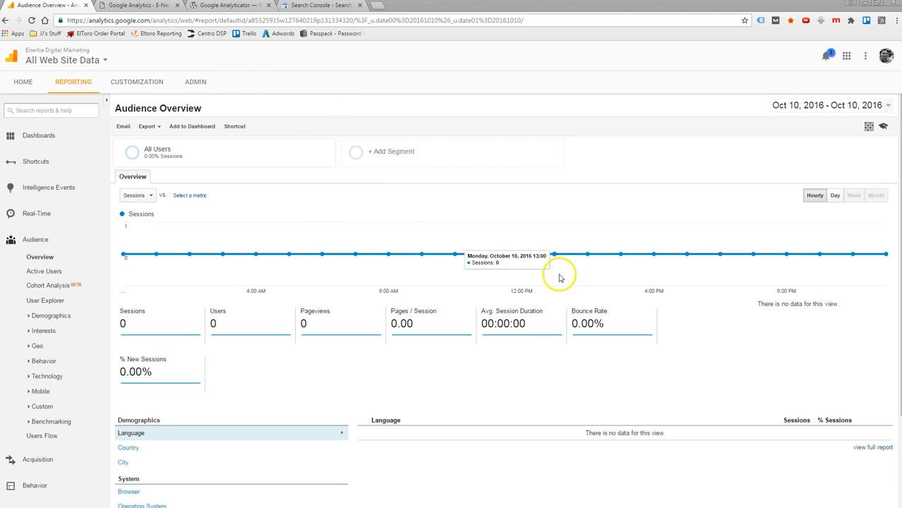
- Switch the report to the EnertiaDigitalMarketing.com (Bots Excluded) view of the E-Nertia Digital Marketing property in the other Analytics account
click(104, 60)
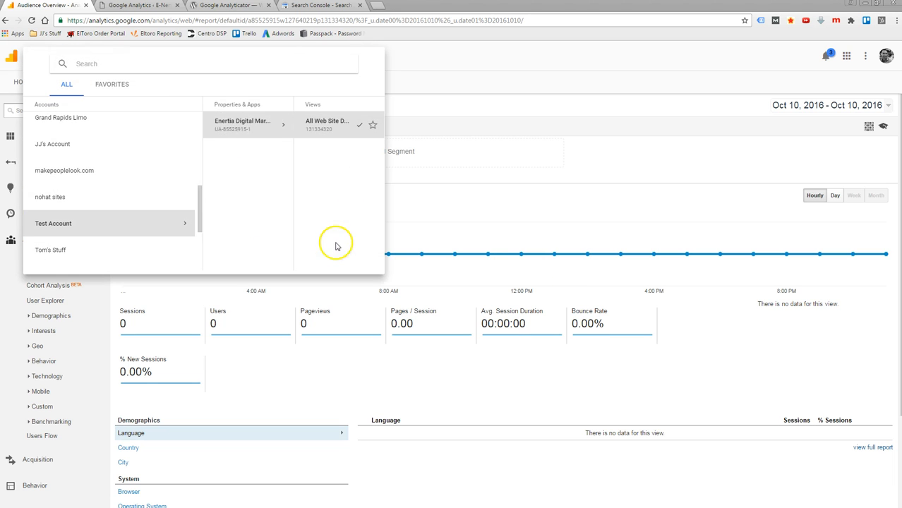
click(54, 144)
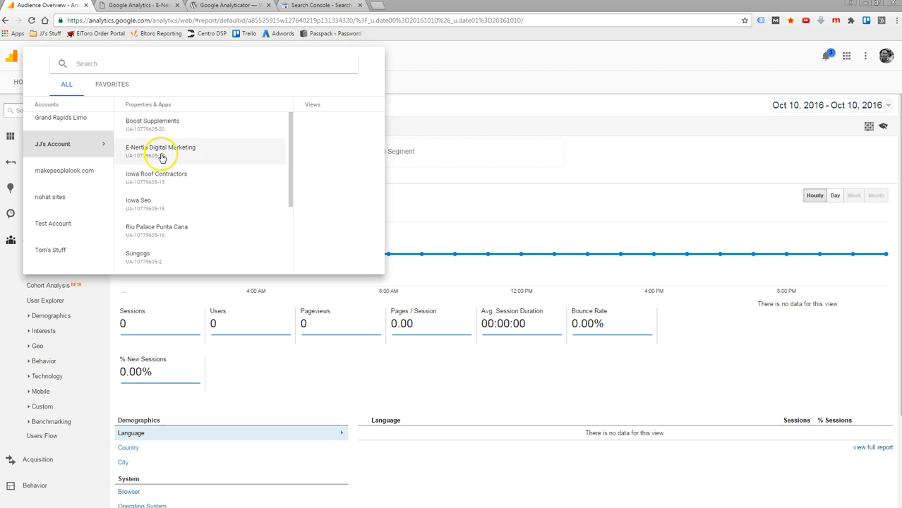
click(162, 157)
click(311, 125)
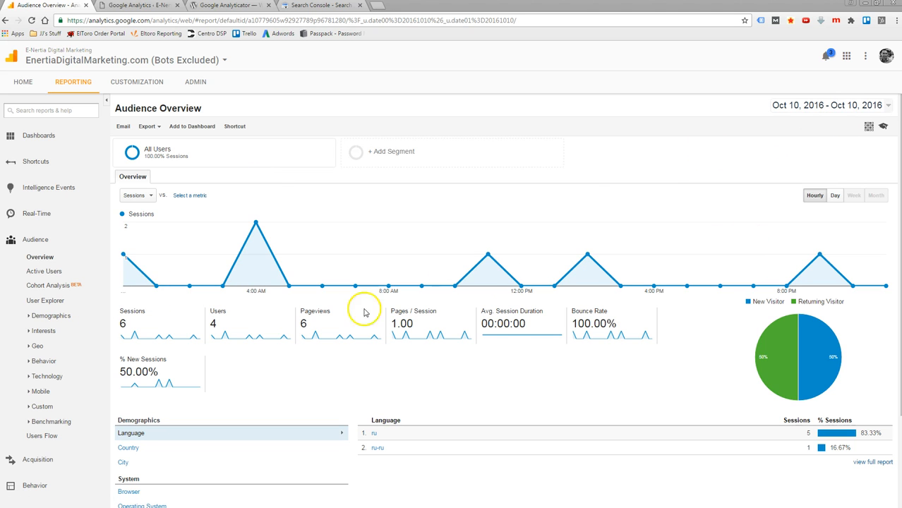
- Set the Audience Overview date range to Oct 1, 2016 - Oct 10, 2016 and look over the report and available report categories
click(854, 113)
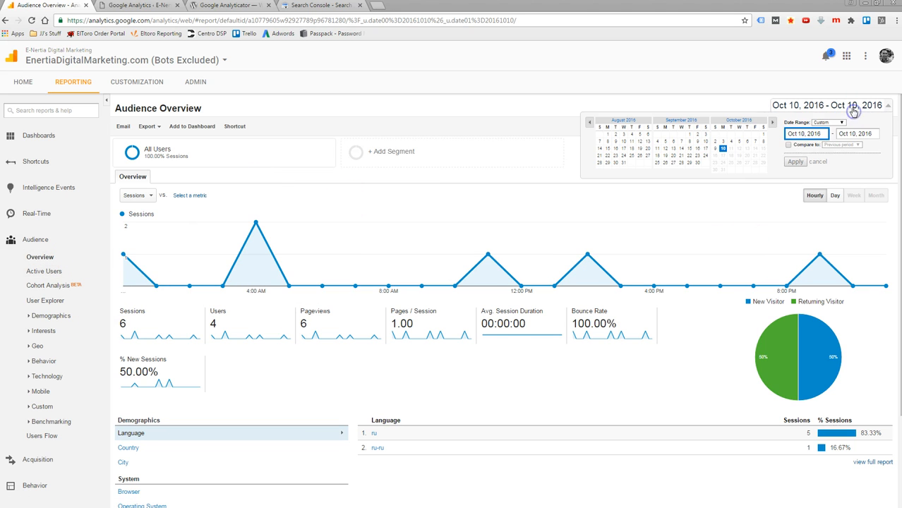
click(762, 134)
click(721, 149)
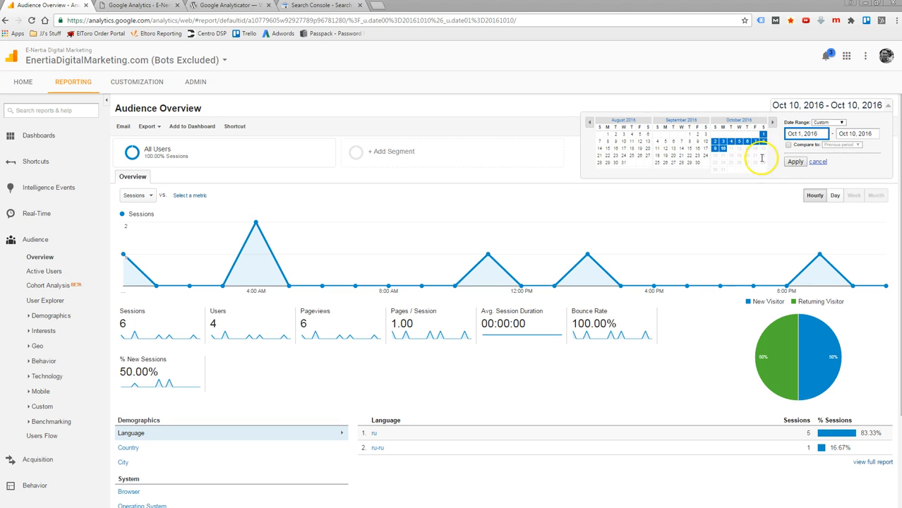
click(796, 161)
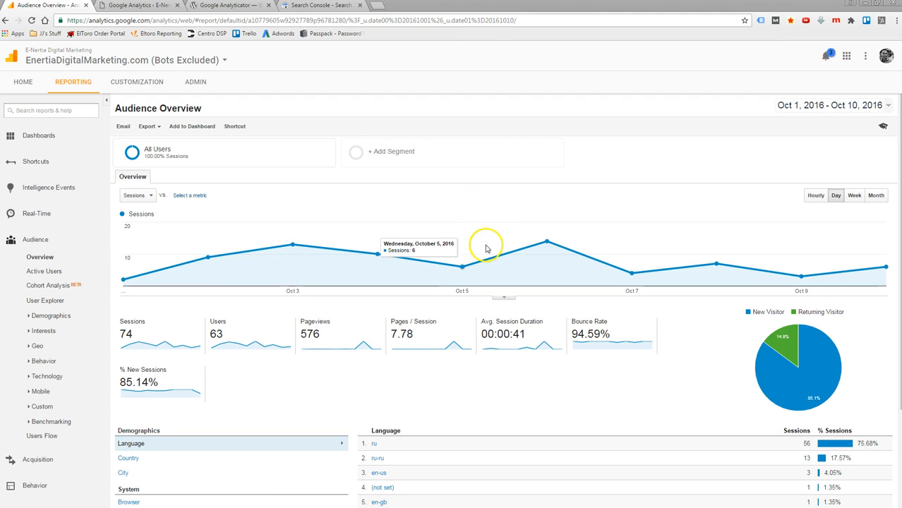
scroll(416, 244, down, 2)
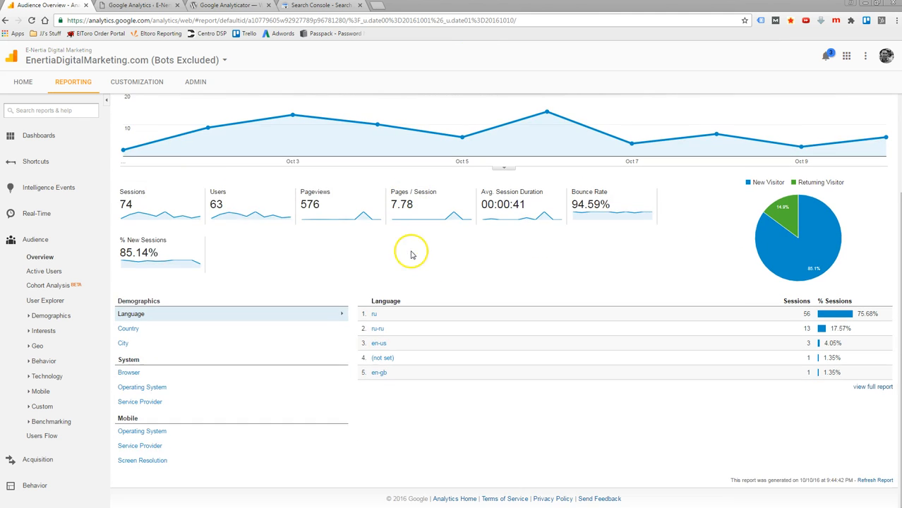
scroll(443, 272, up, 2)
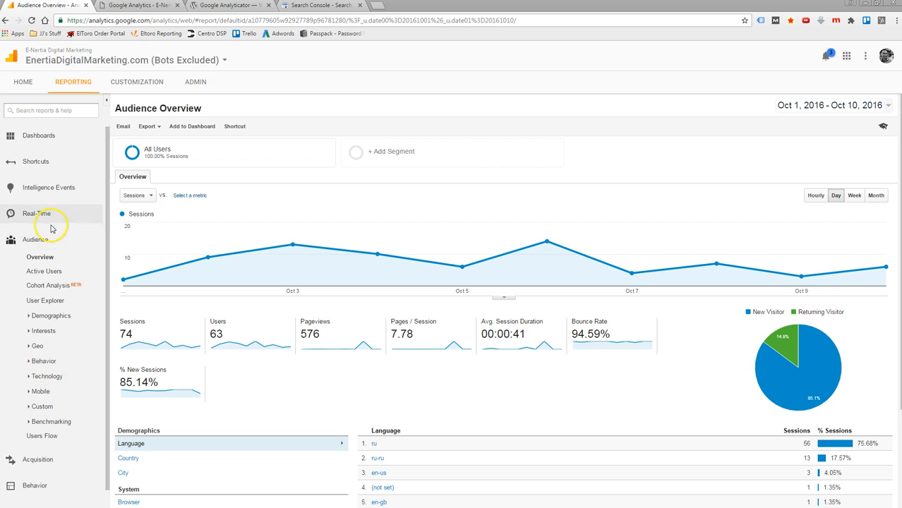
scroll(47, 385, down, 1)
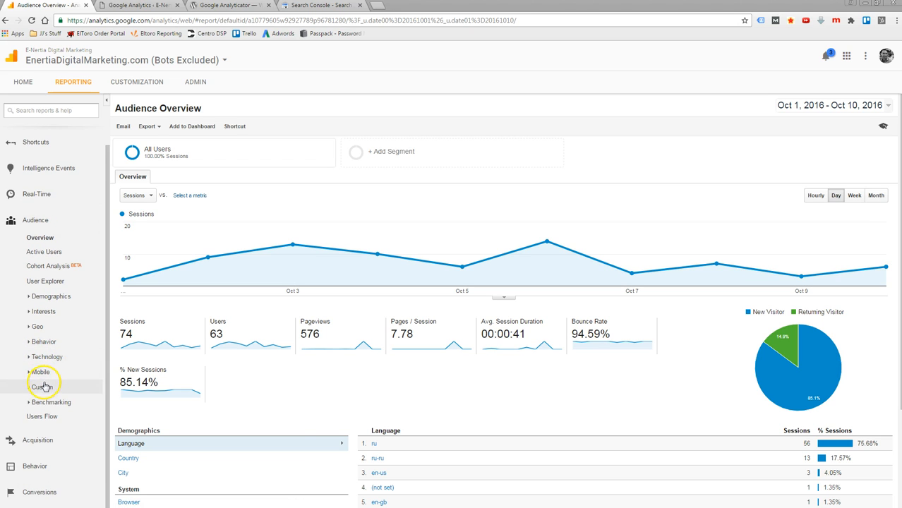
scroll(42, 386, up, 1)
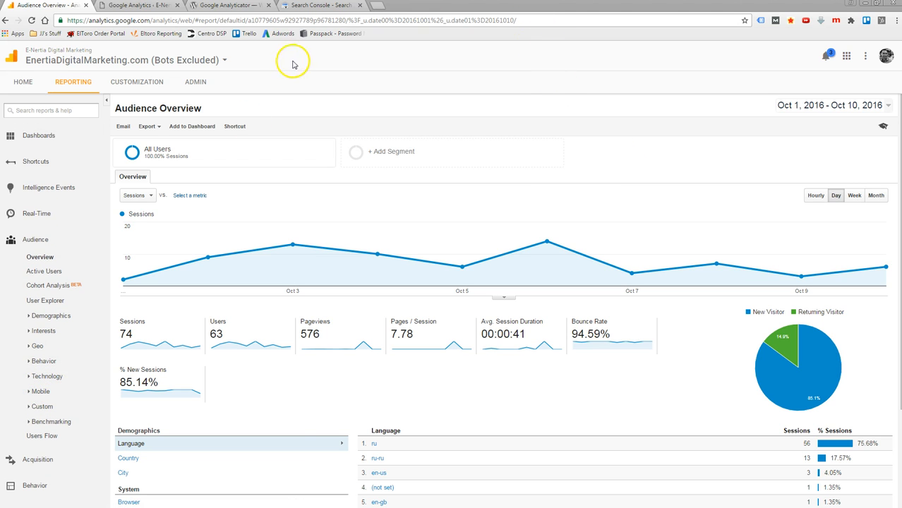
- Review the Basic Settings of the Google Analytics plugin in WordPress alongside the Audience Overview report, ending on the report
click(140, 9)
scroll(321, 292, down, 1)
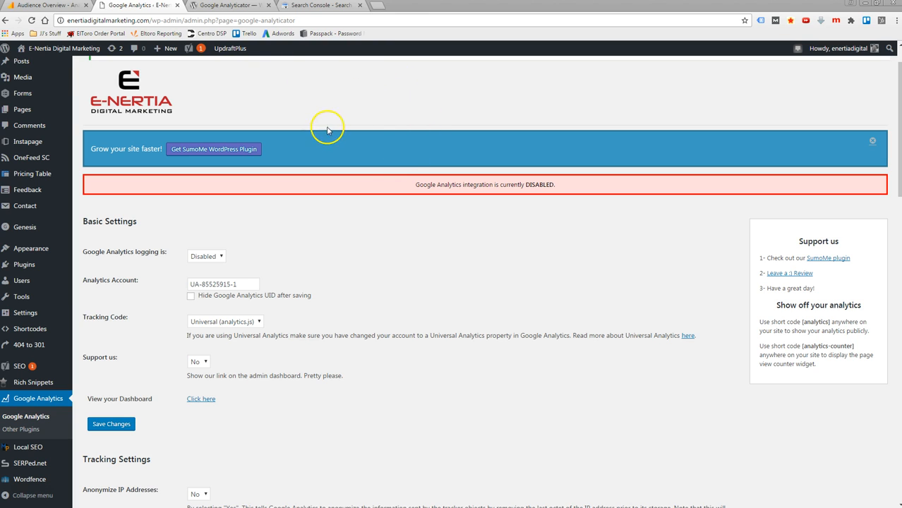
click(50, 7)
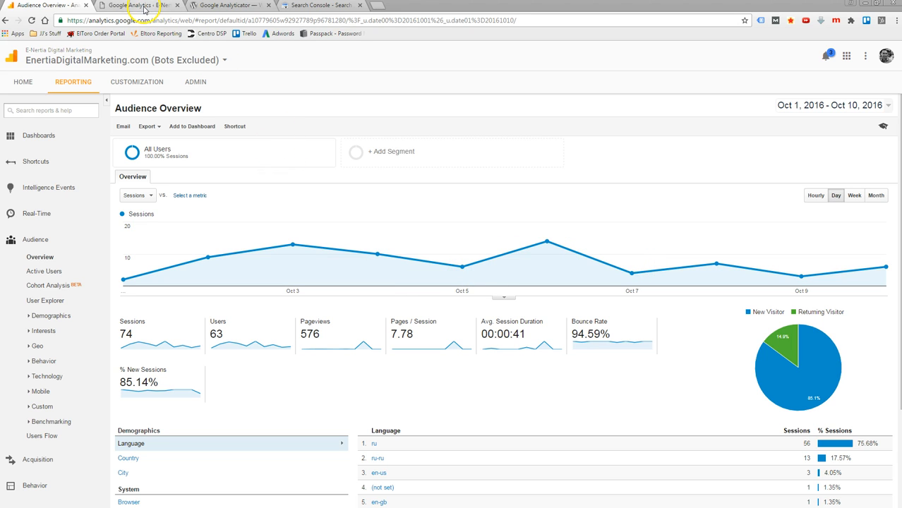
click(142, 6)
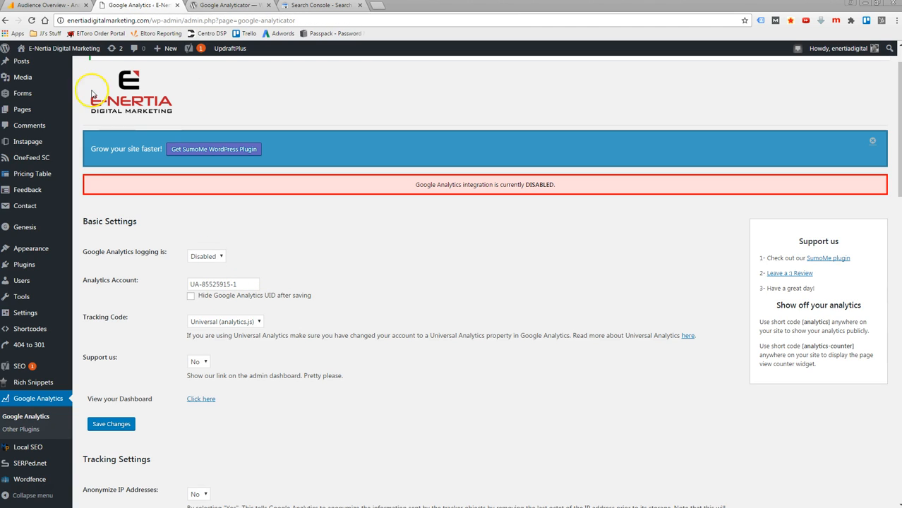
click(56, 6)
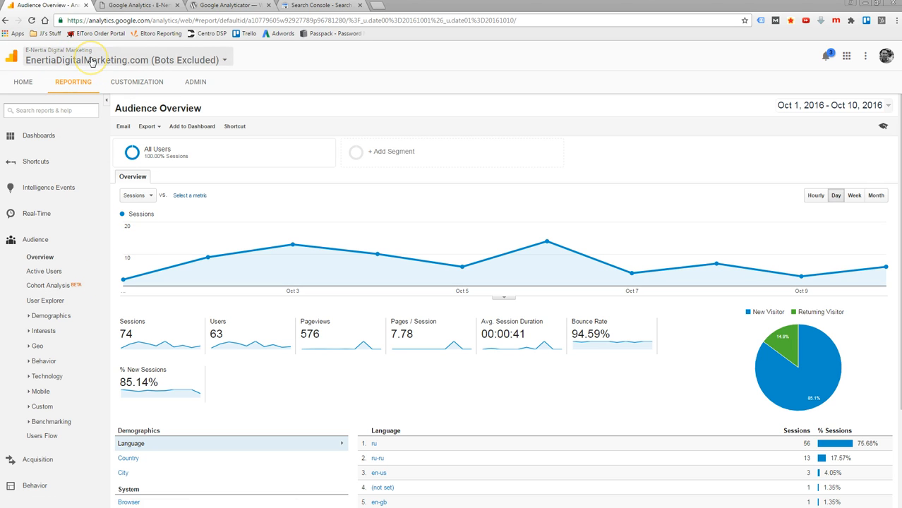
click(149, 8)
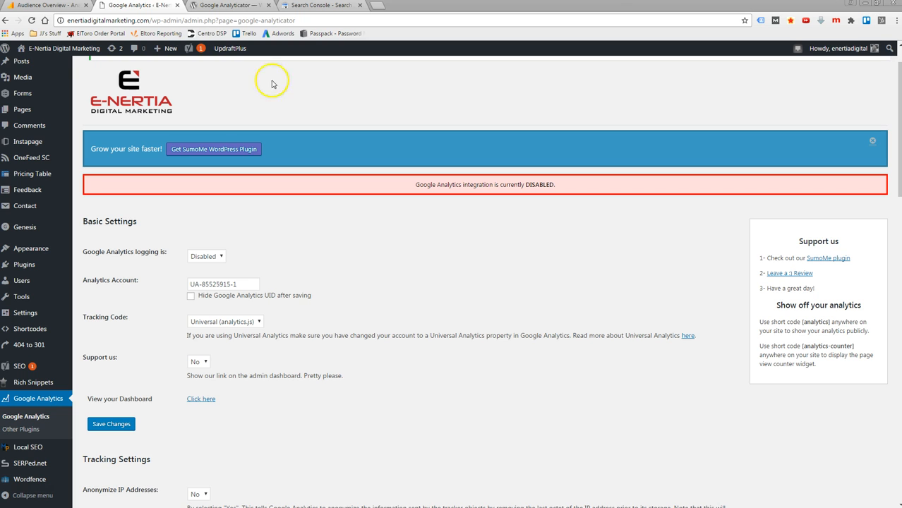
click(71, 5)
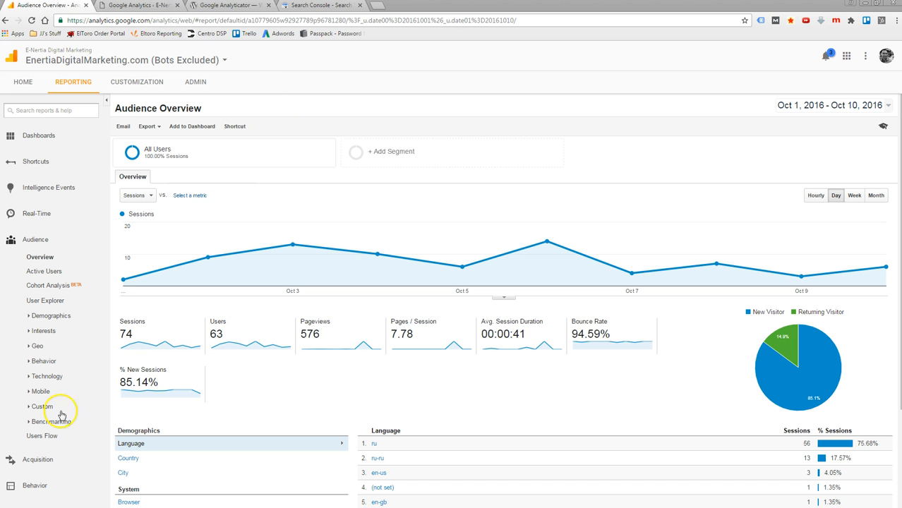